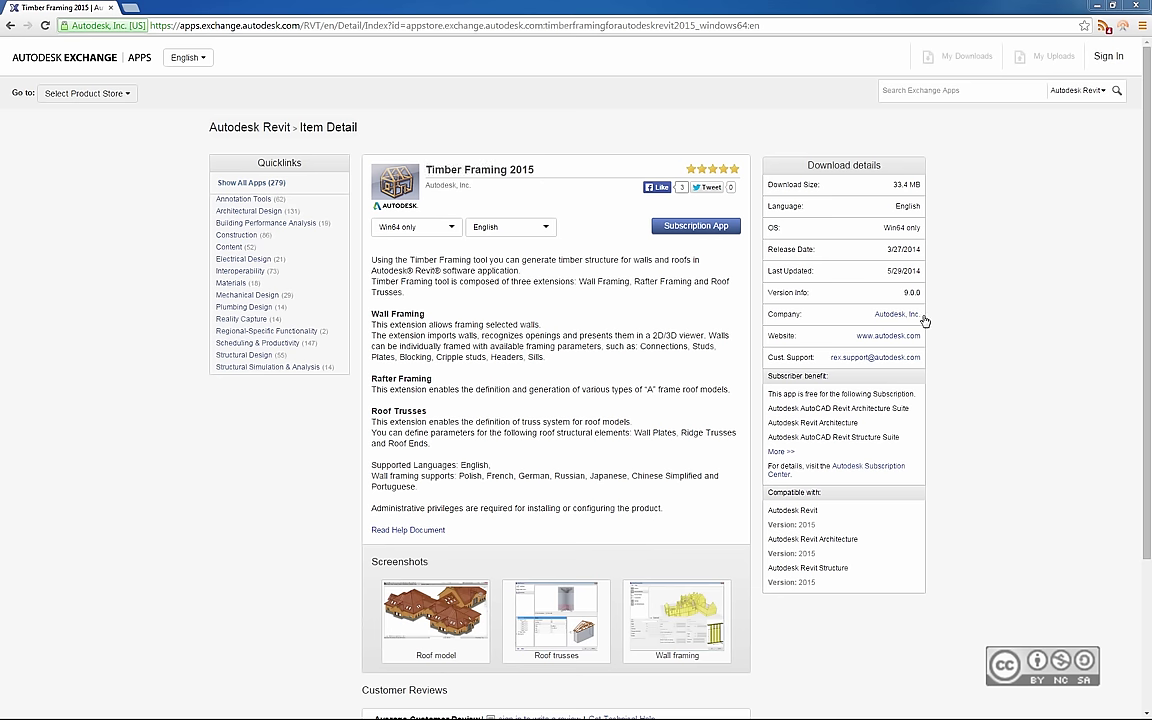
# Step: Sign in to Autodesk Exchange Apps with the Autodesk ID e-mail and password
pyautogui.click(1118, 55)
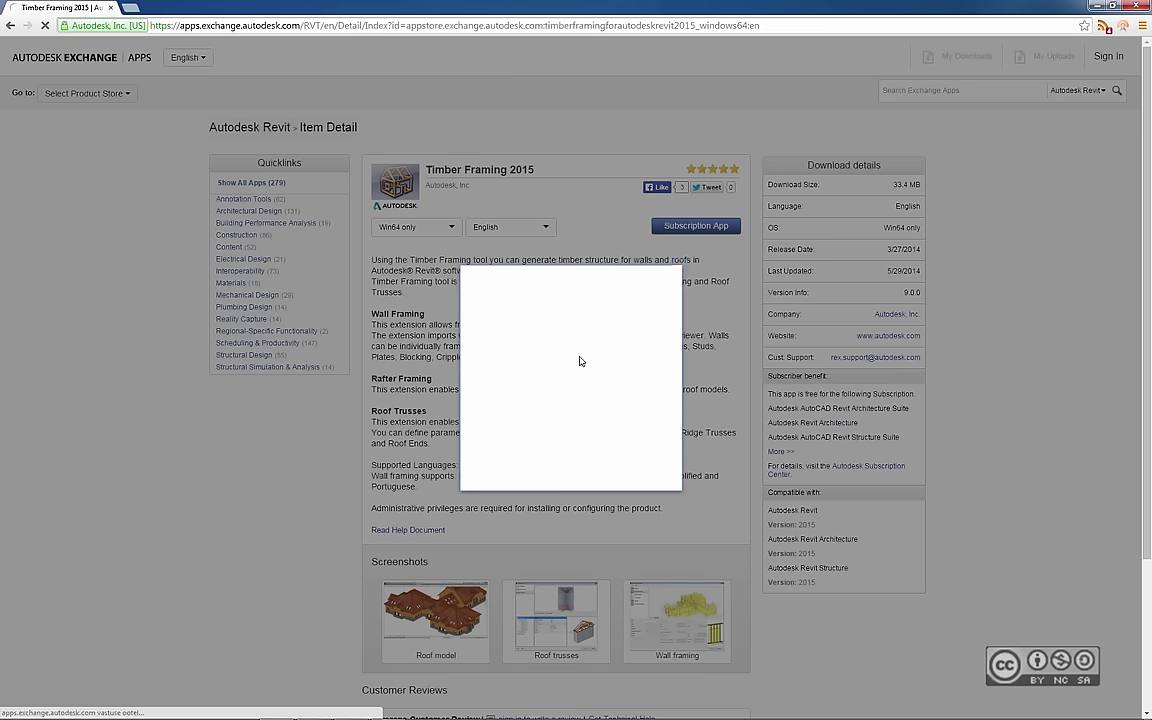
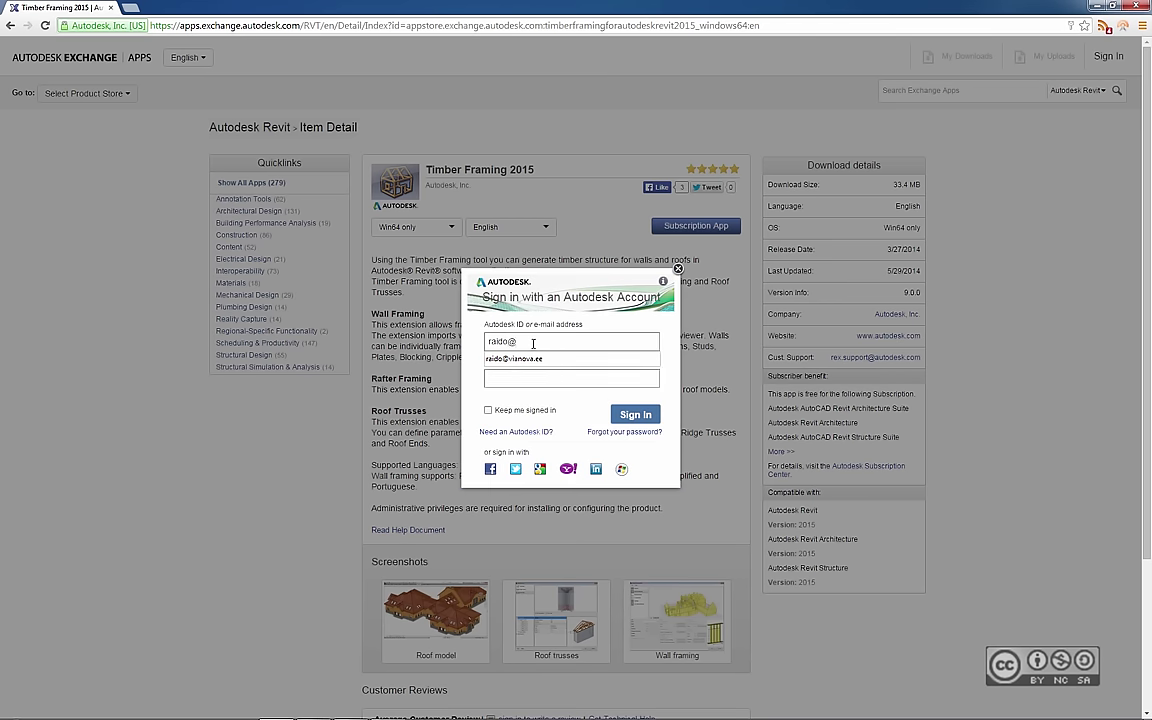
pyautogui.click(527, 378)
pyautogui.write('********')
pyautogui.press('Return')
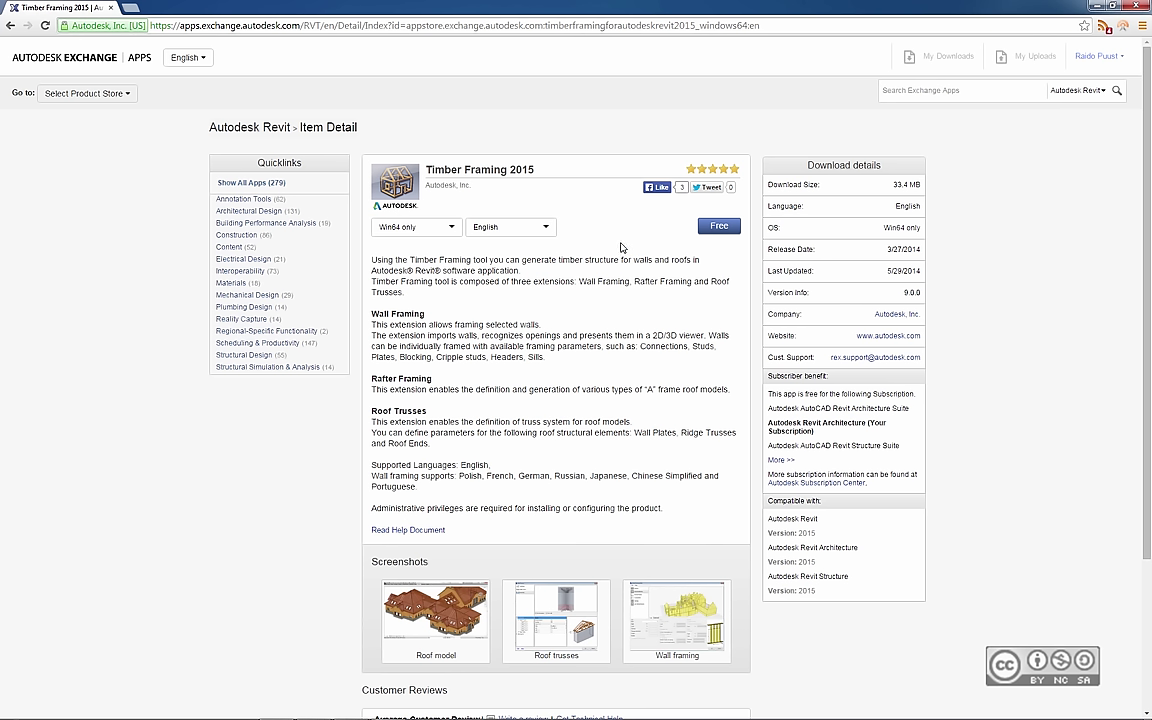
# Step: Preview the enlarged Roof model screenshot, then minimize the browser
pyautogui.click(401, 553)
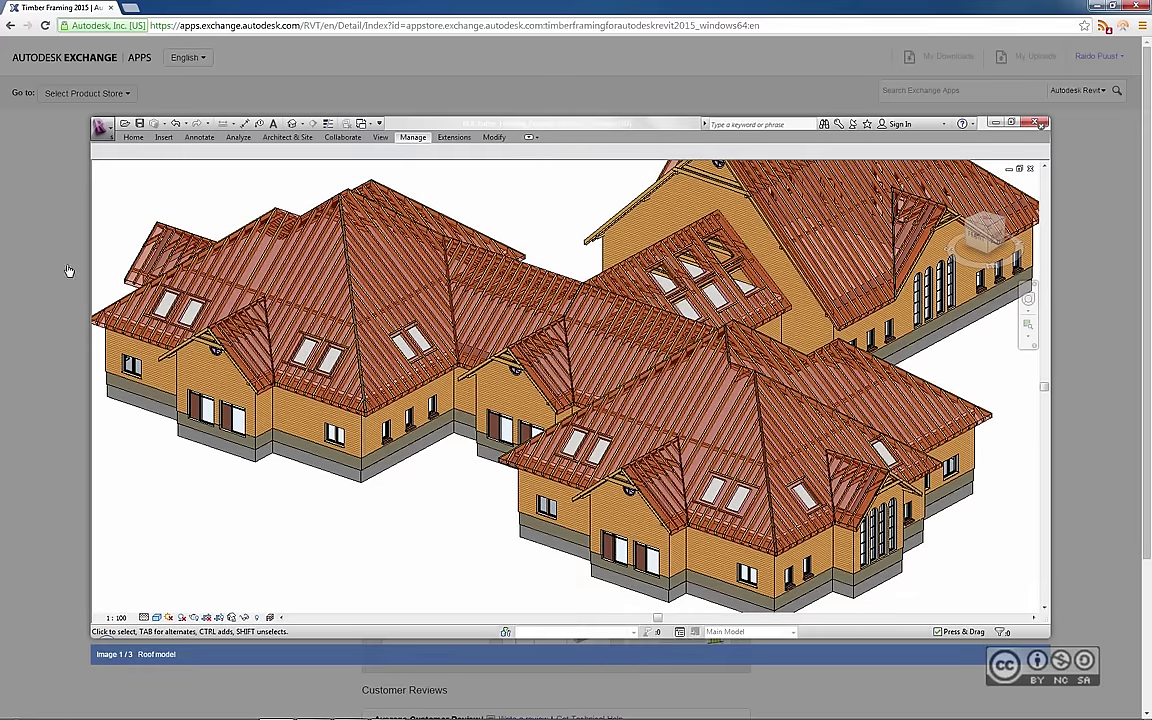
pyautogui.click(44, 238)
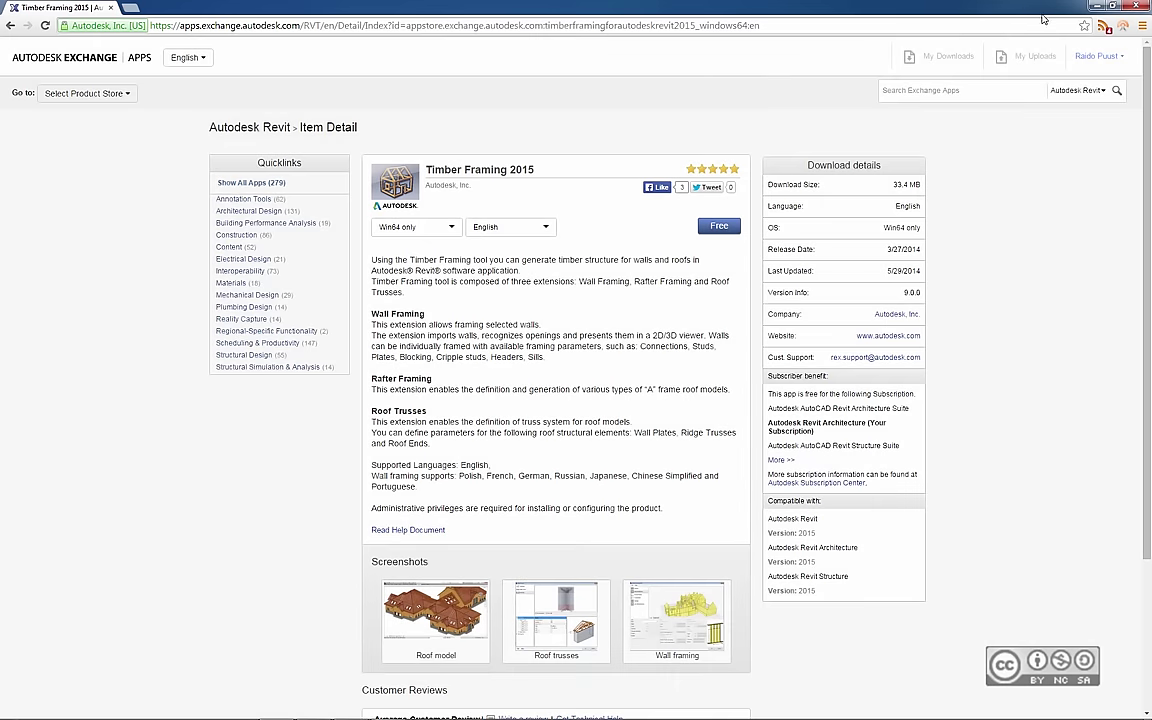
pyautogui.click(1096, 8)
# Step: Back in Revit, select the house's pitched roof and show the Extensions Modeling tools list
pyautogui.click(349, 712)
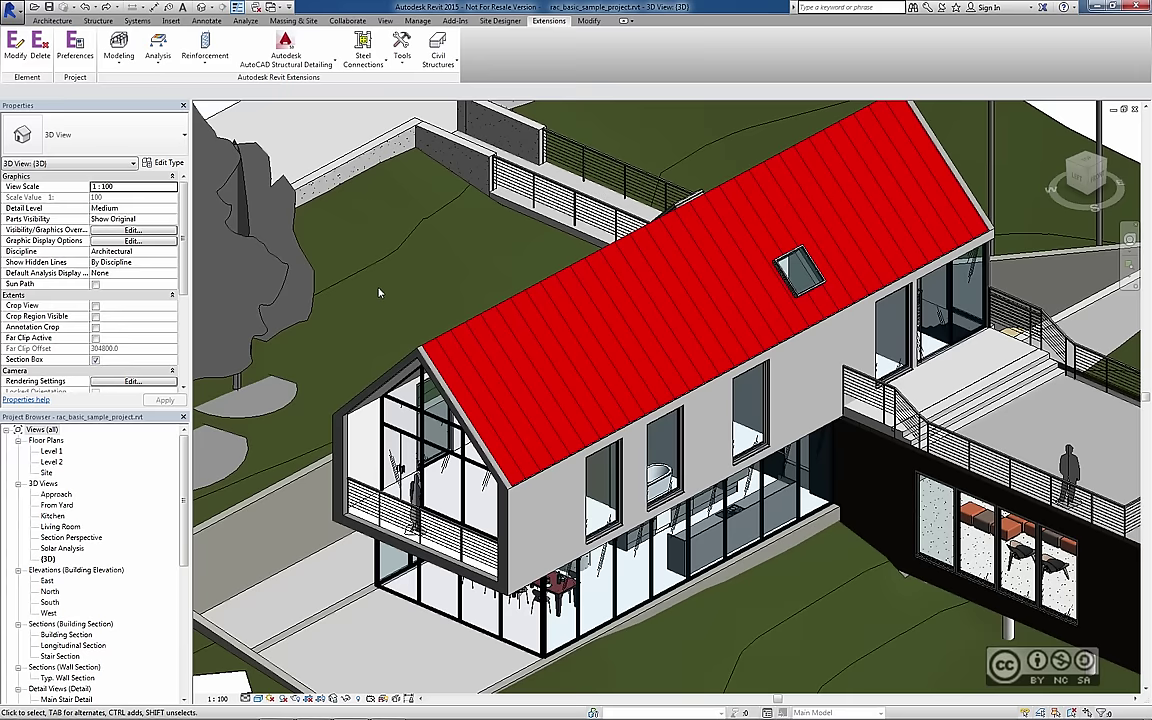
pyautogui.click(499, 316)
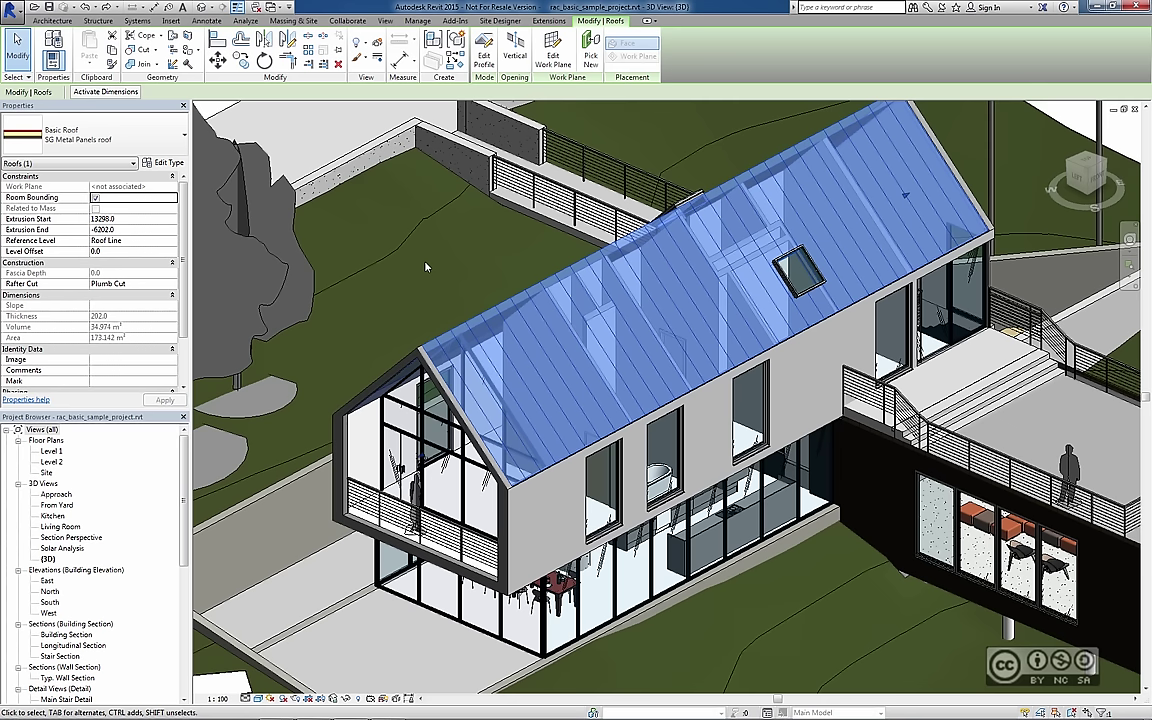
pyautogui.click(548, 21)
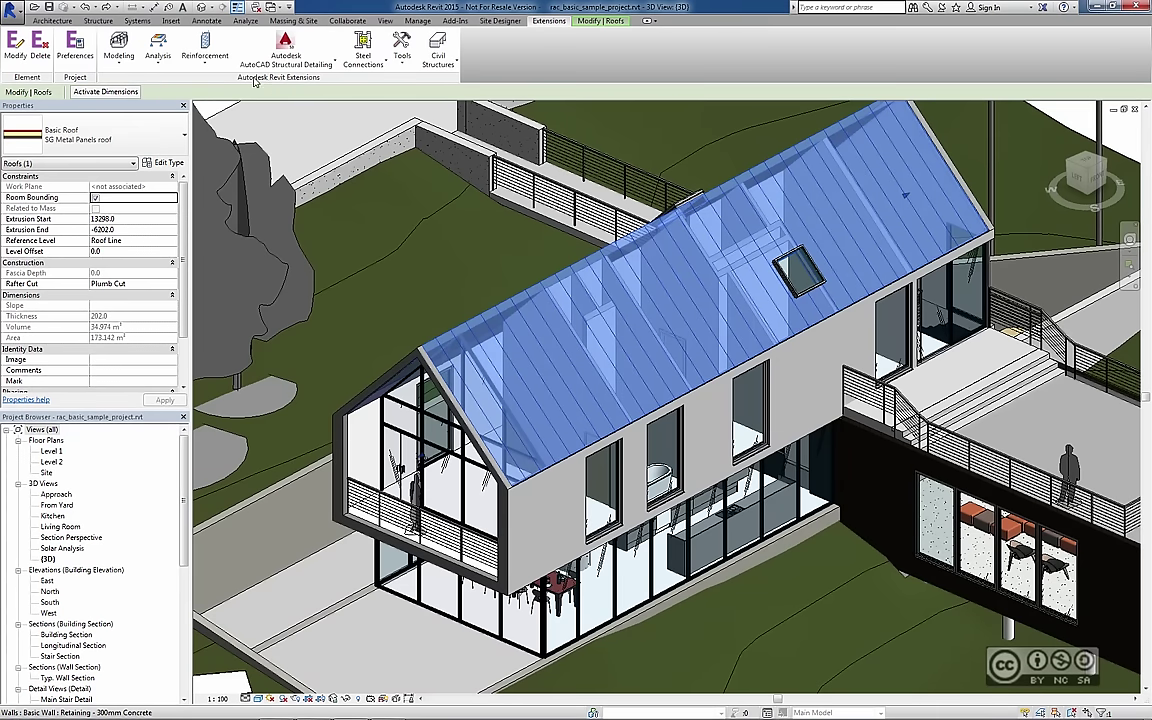
pyautogui.click(127, 68)
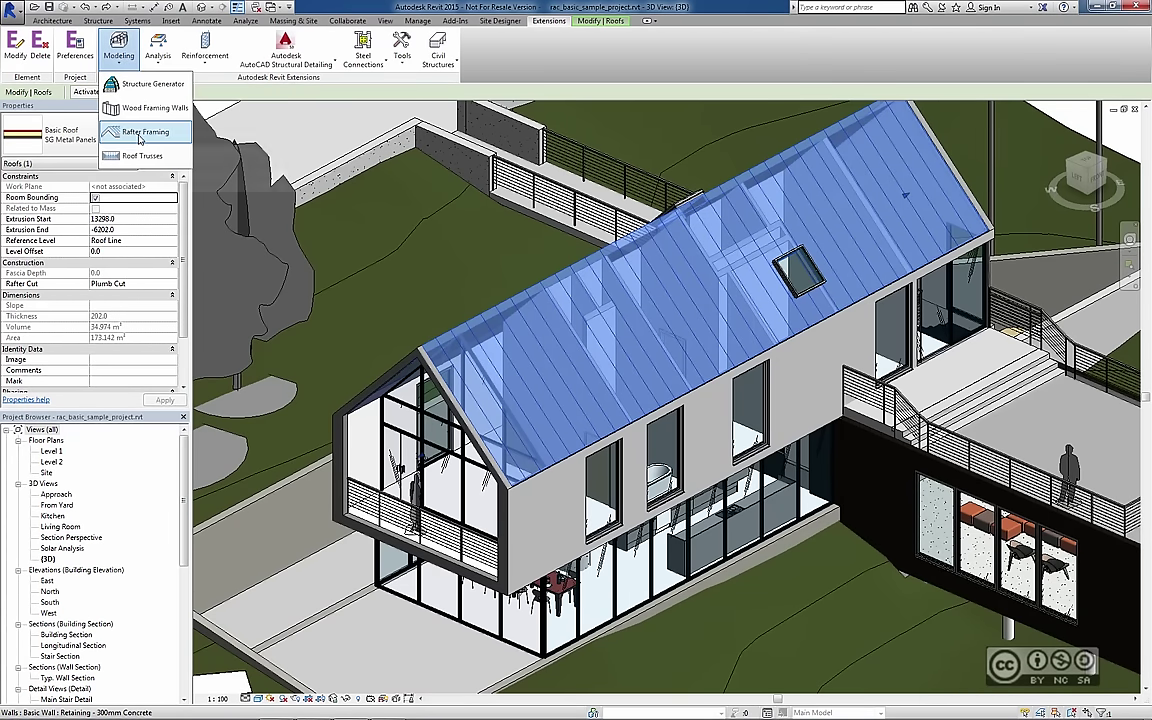
# Step: Start Rafter Framing on the roof and keep a plumb-cut tail for the upper row
pyautogui.click(139, 135)
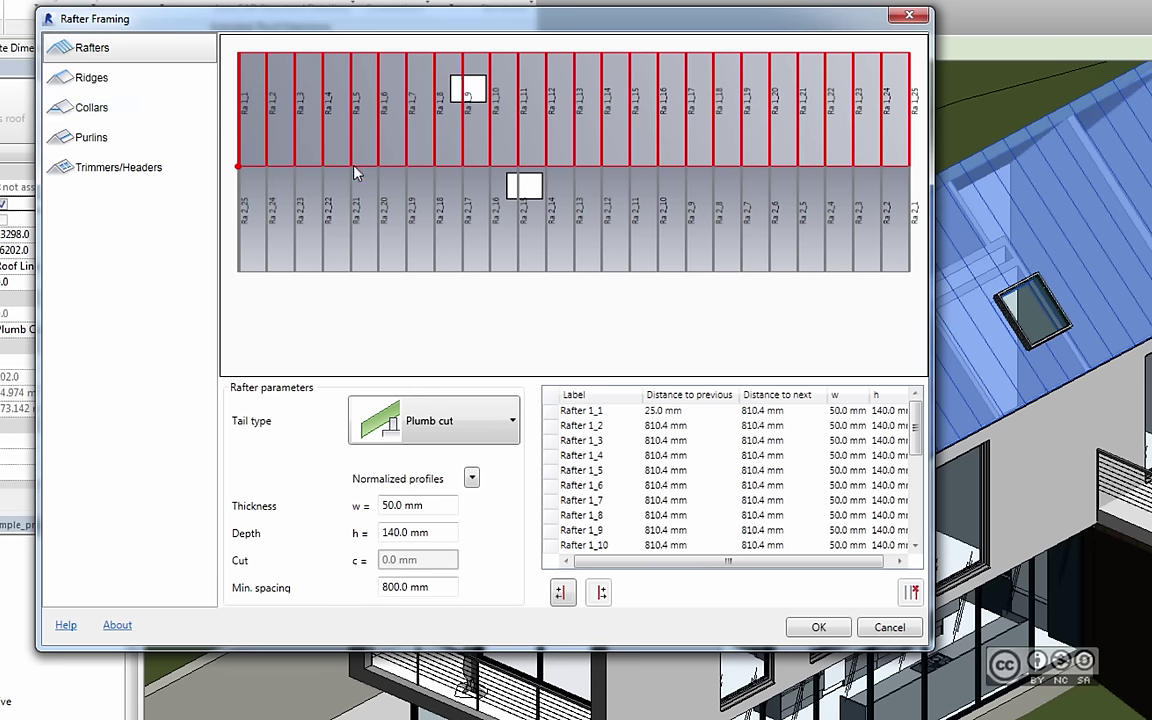
pyautogui.click(307, 262)
pyautogui.click(313, 62)
pyautogui.click(432, 421)
pyautogui.click(430, 398)
# Step: Give the upper rafters the 50 x 200 mm profile and 600 mm minimum spacing
pyautogui.click(472, 479)
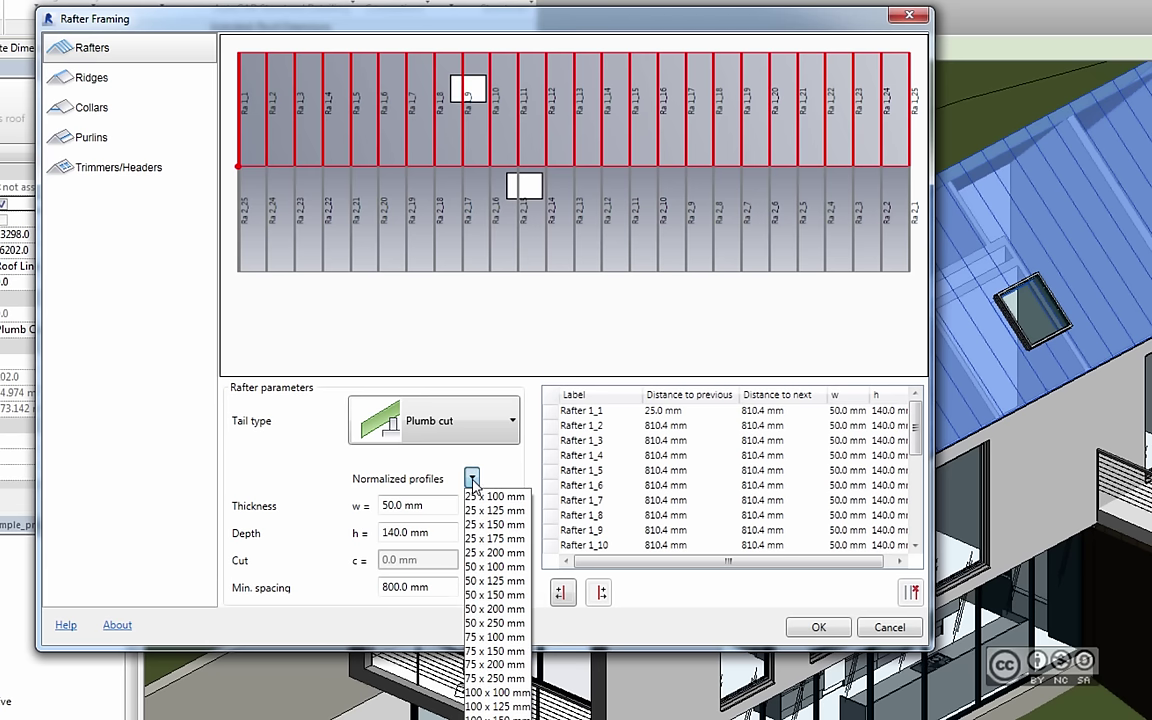
pyautogui.click(460, 550)
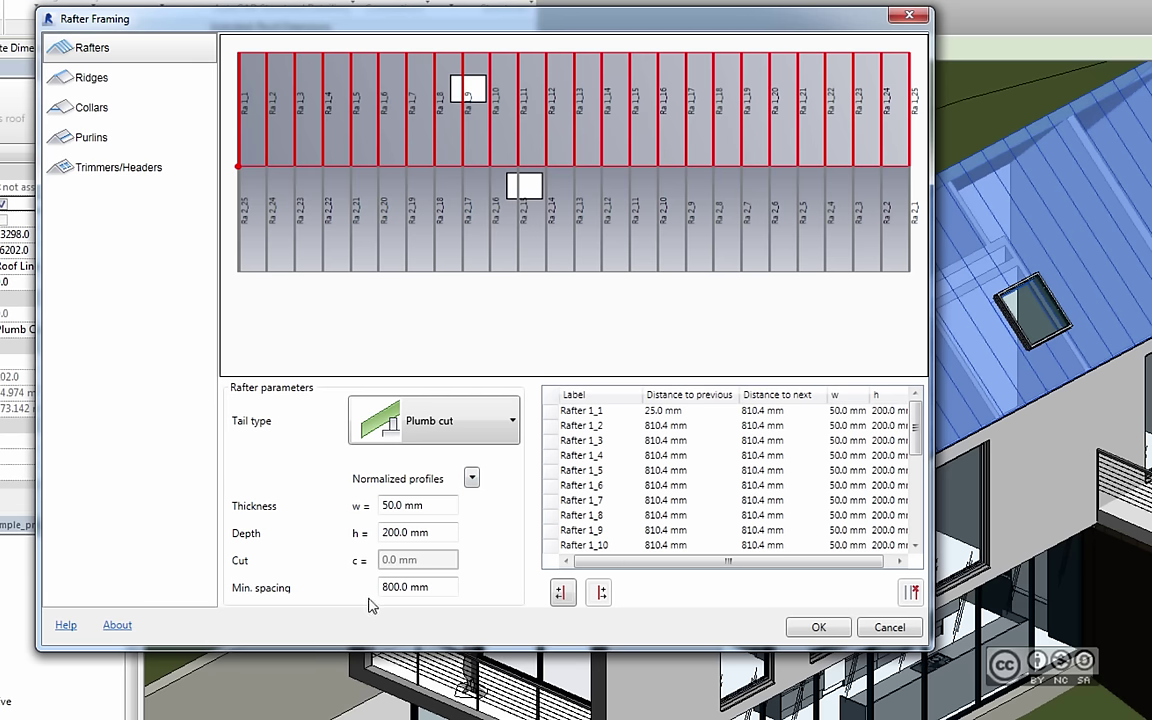
pyautogui.doubleClick(400, 587)
pyautogui.press('BackSpace')
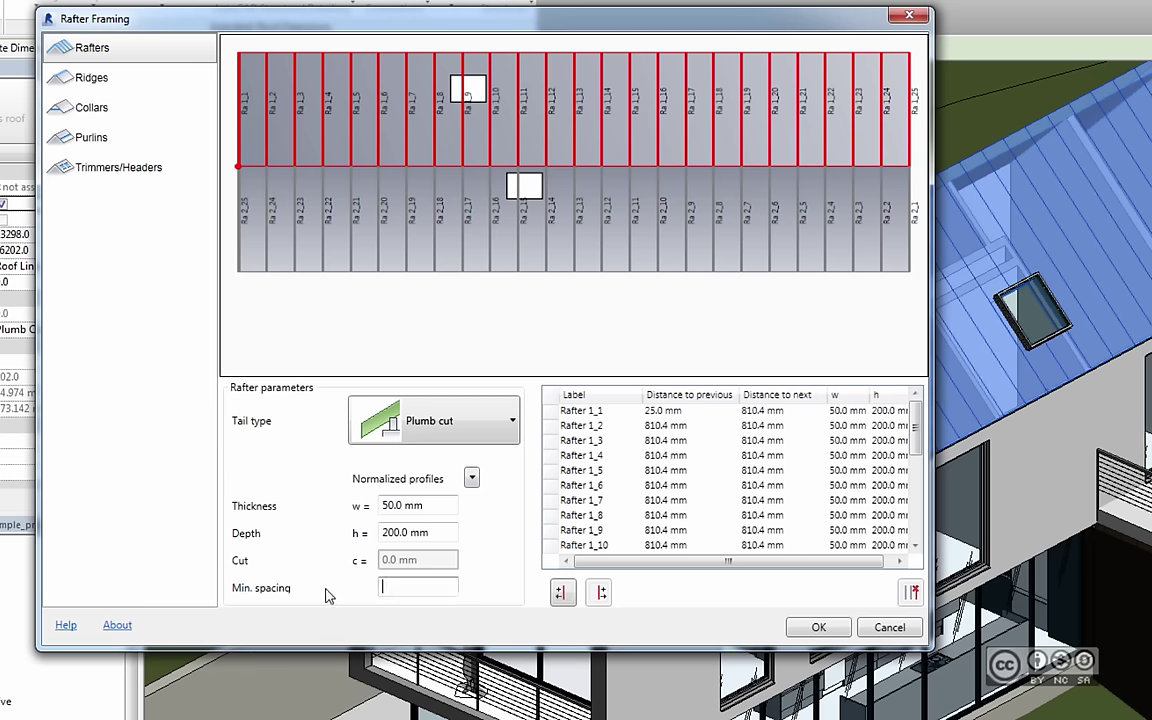
pyautogui.write('600')
pyautogui.press('Return')
pyautogui.hotkey('shift', 'Tab')
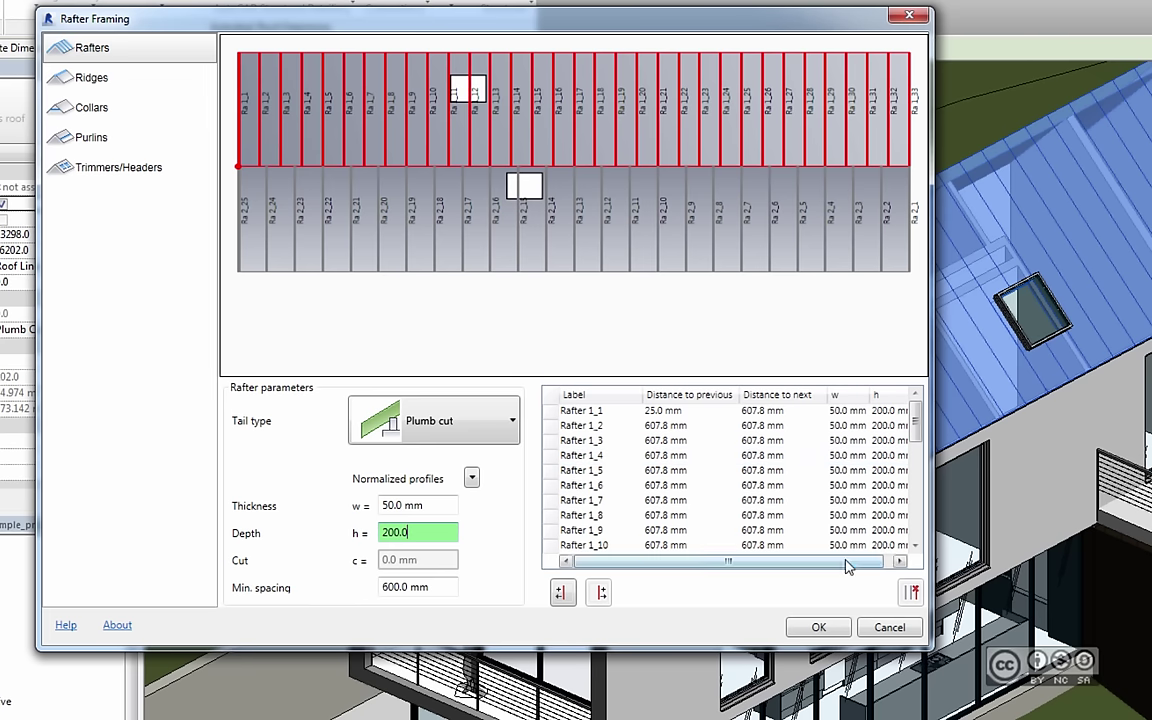
# Step: Give the lower rafter row the 50 x 200 mm profile and 600 mm spacing, then show Trimmers/Headers
pyautogui.click(419, 266)
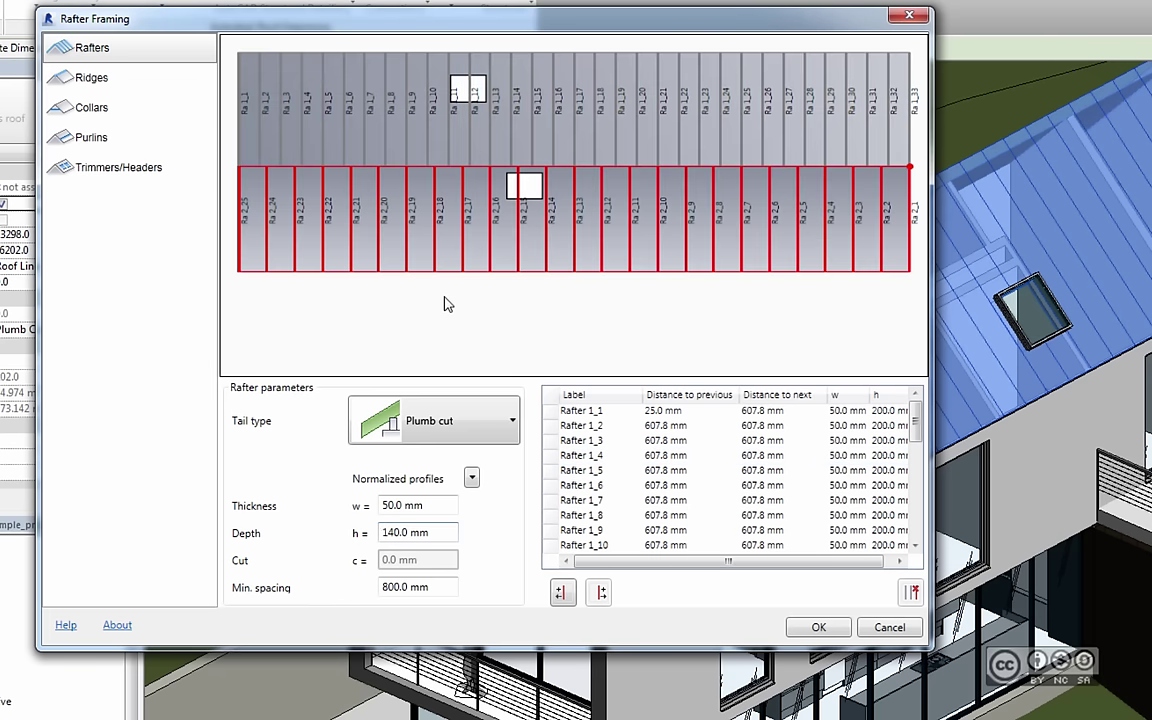
pyautogui.click(471, 478)
pyautogui.click(495, 608)
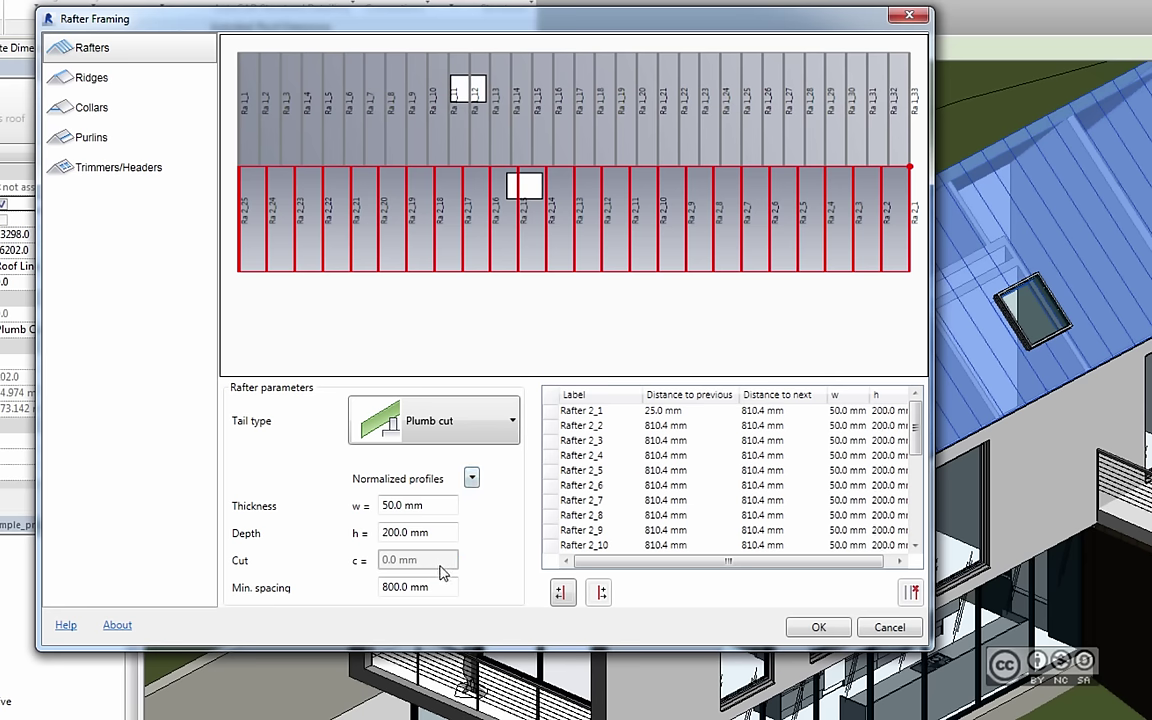
pyautogui.moveTo(437, 588); pyautogui.dragTo(370, 590)
pyautogui.write('600')
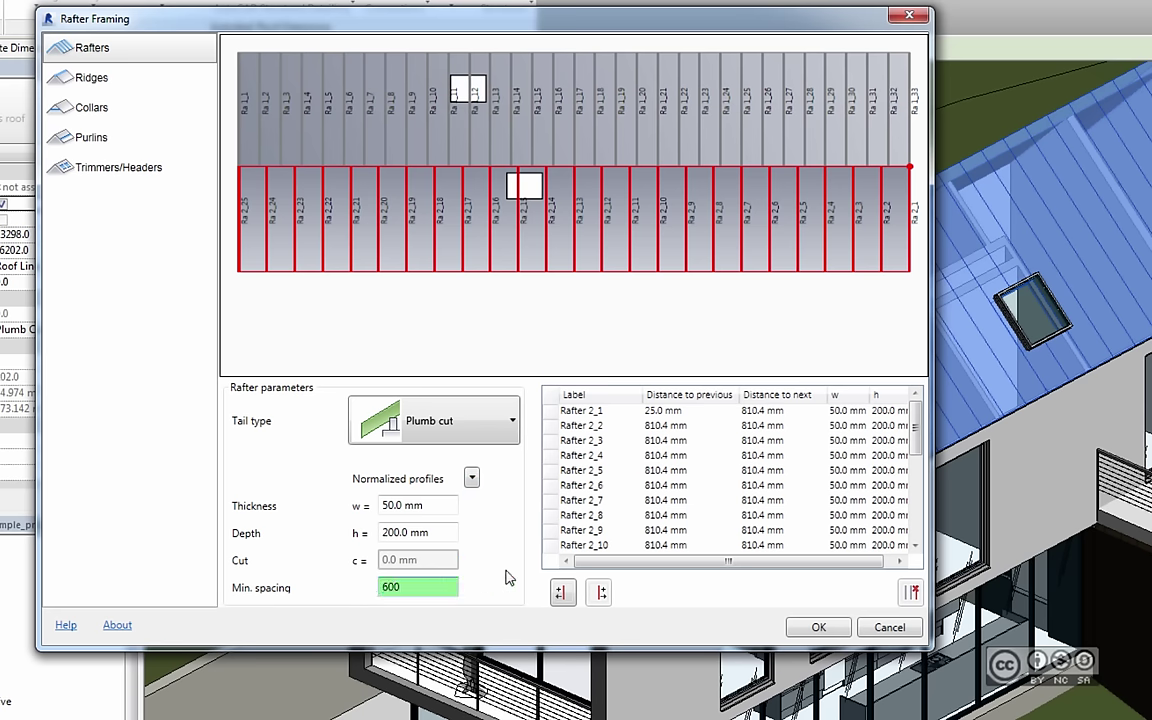
pyautogui.press('Return')
pyautogui.click(410, 532)
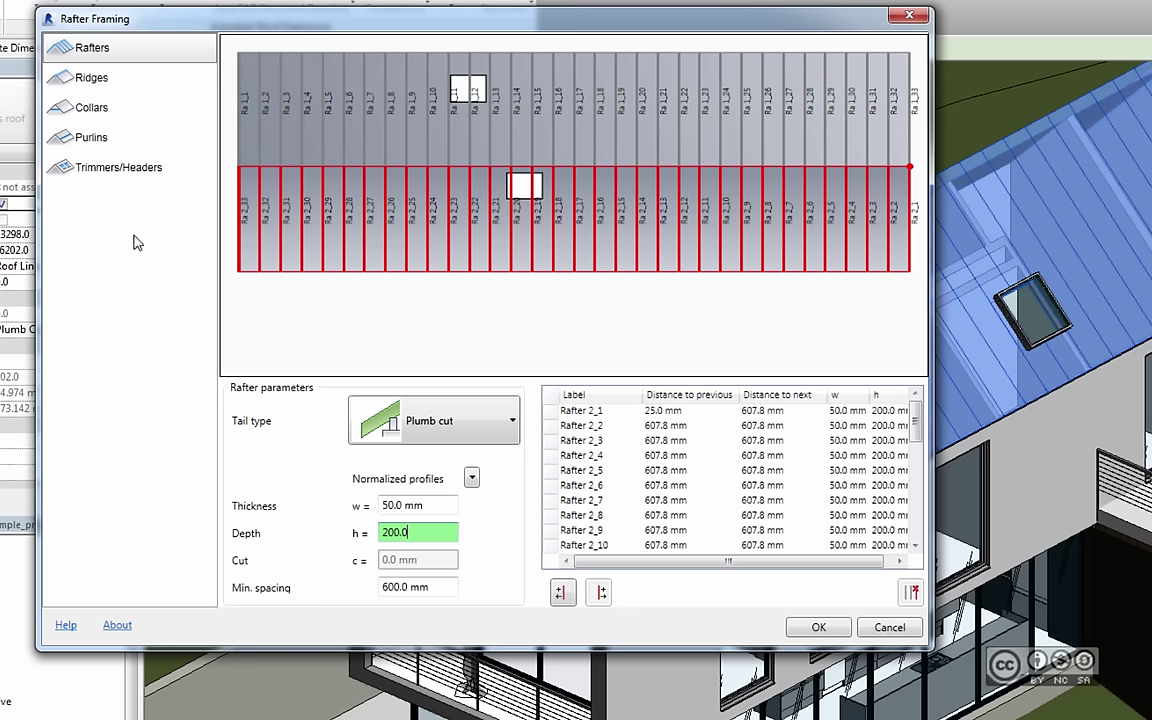
pyautogui.click(120, 172)
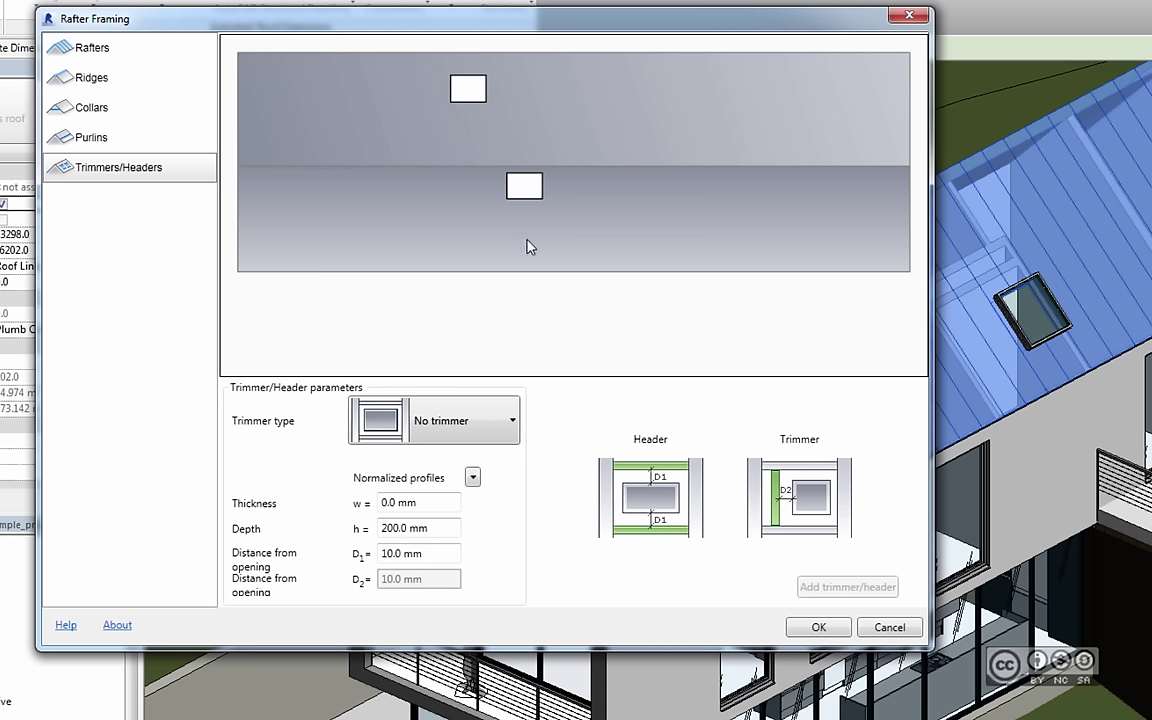
# Step: Add a 50 x 150 mm header 100 mm from the upper opening and preview the numbered rafters
pyautogui.click(476, 87)
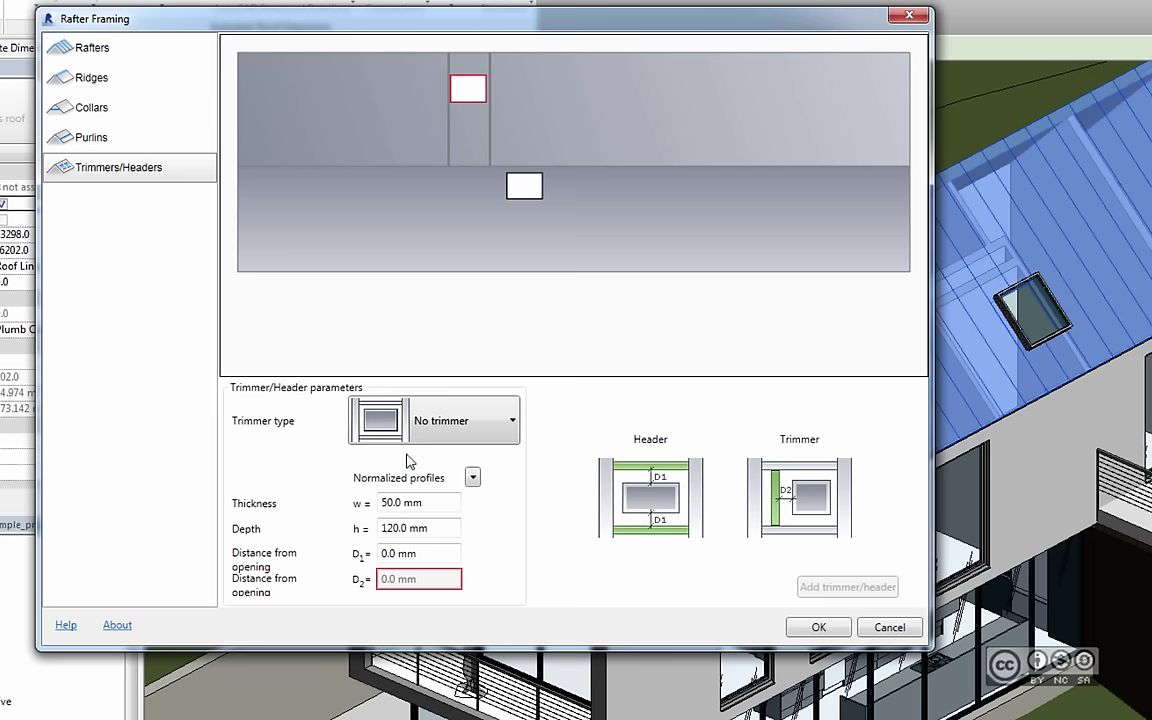
pyautogui.click(473, 477)
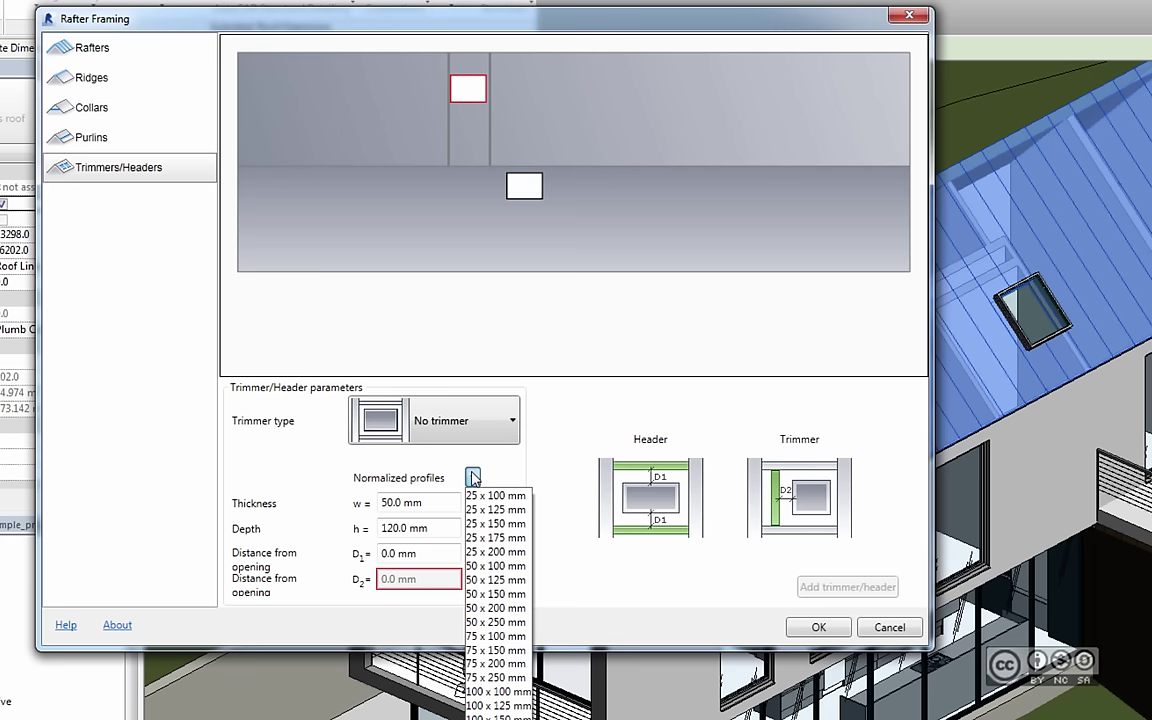
pyautogui.click(495, 594)
pyautogui.click(434, 553)
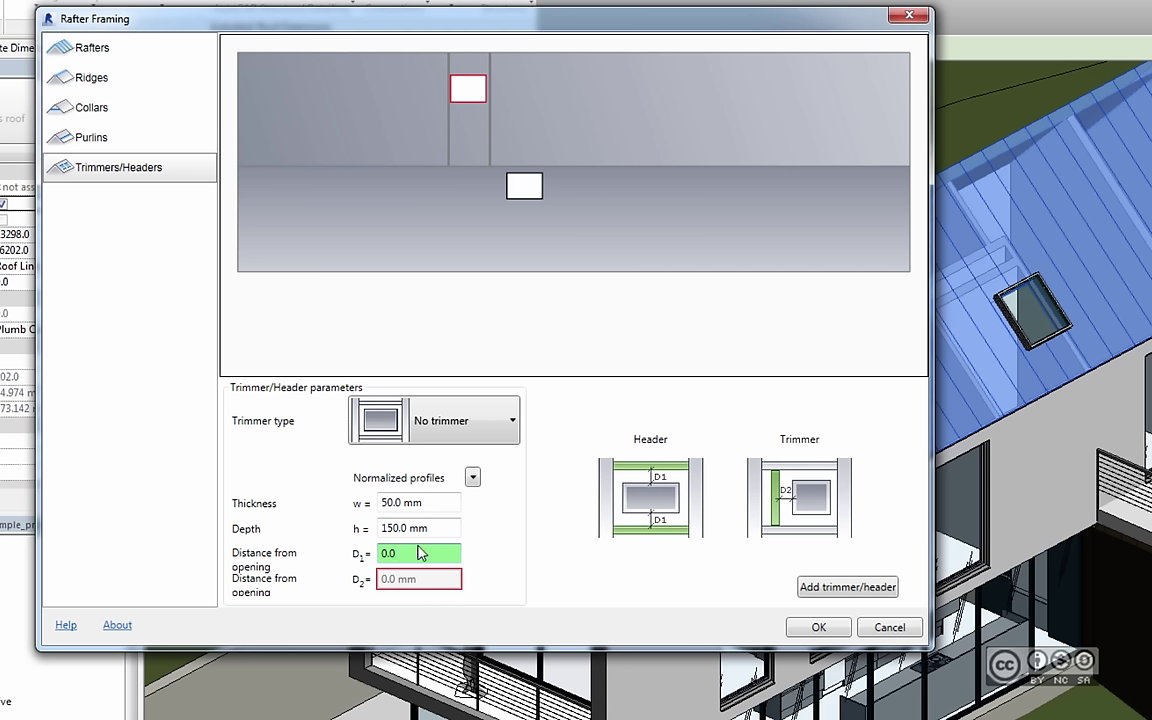
pyautogui.write('100')
pyautogui.press('Return')
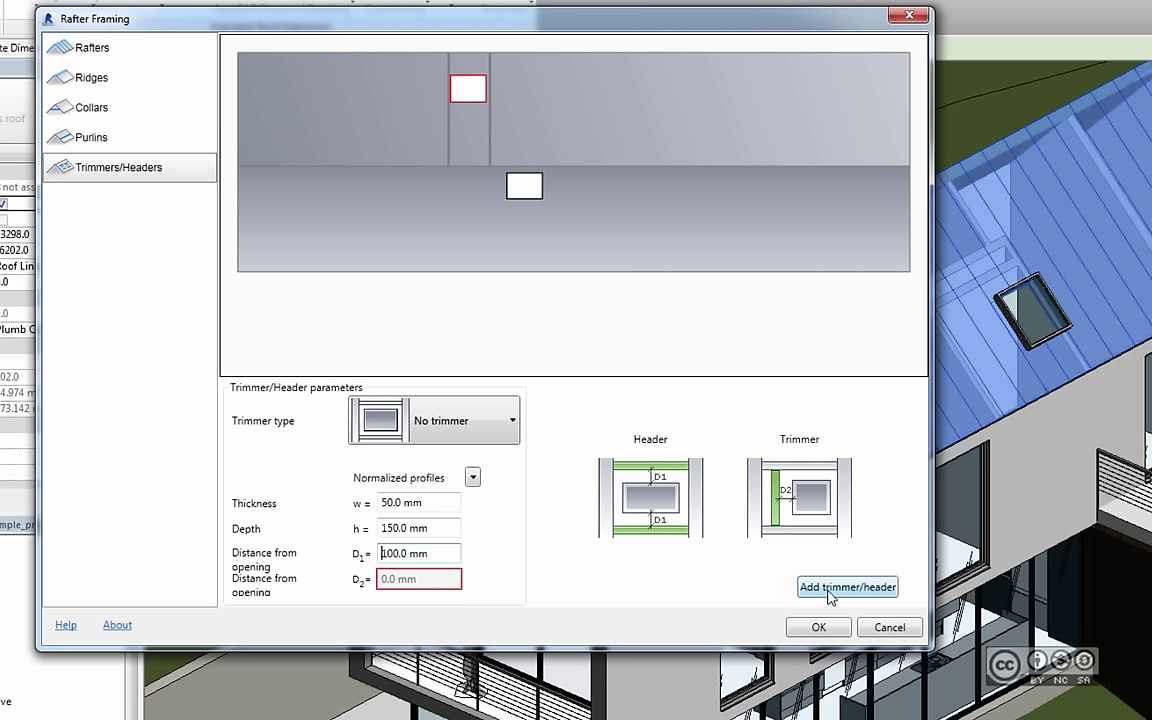
pyautogui.click(830, 590)
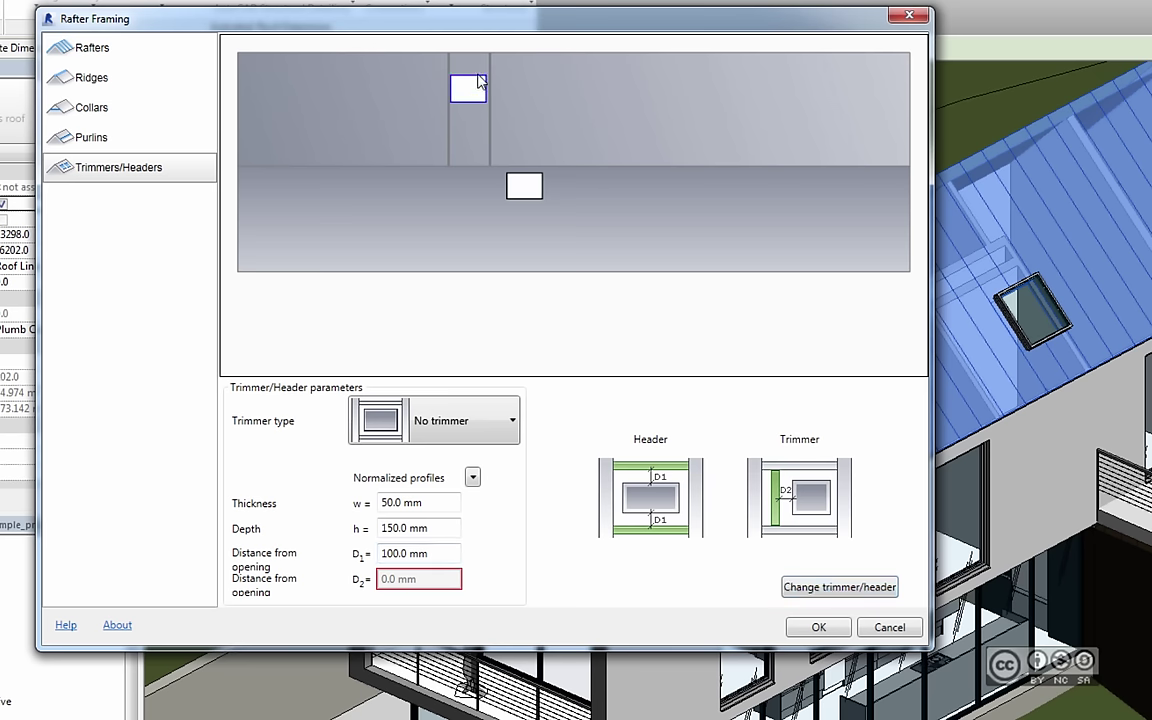
pyautogui.click(524, 200)
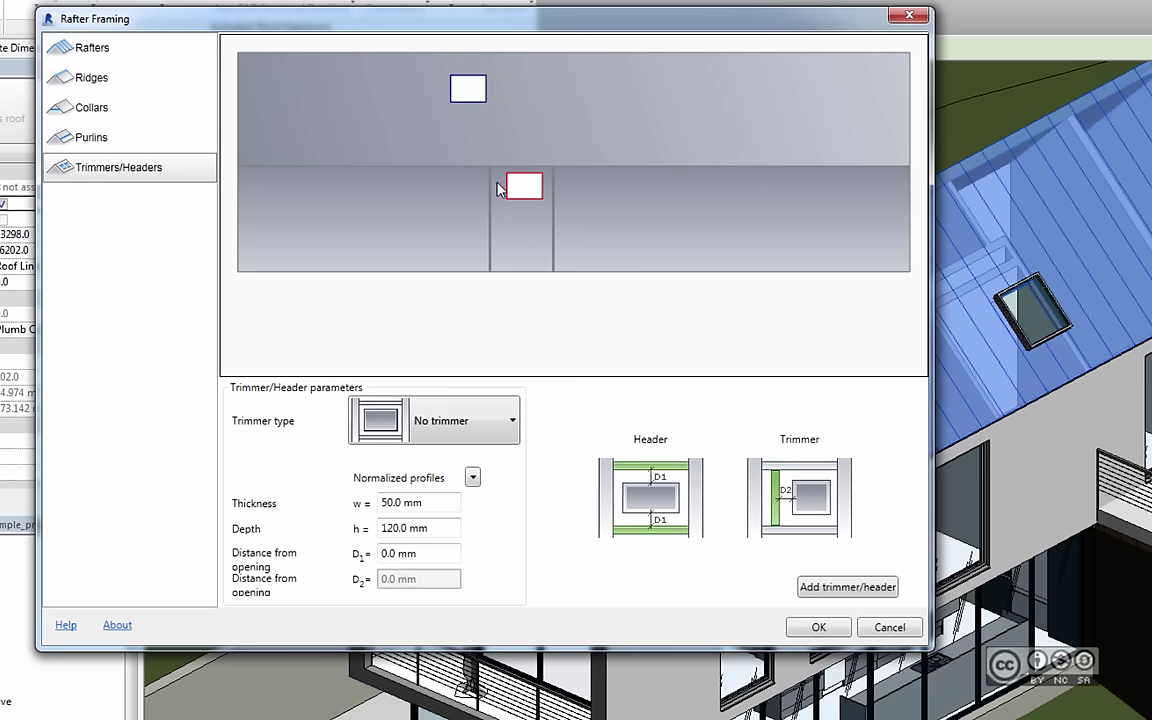
pyautogui.click(475, 107)
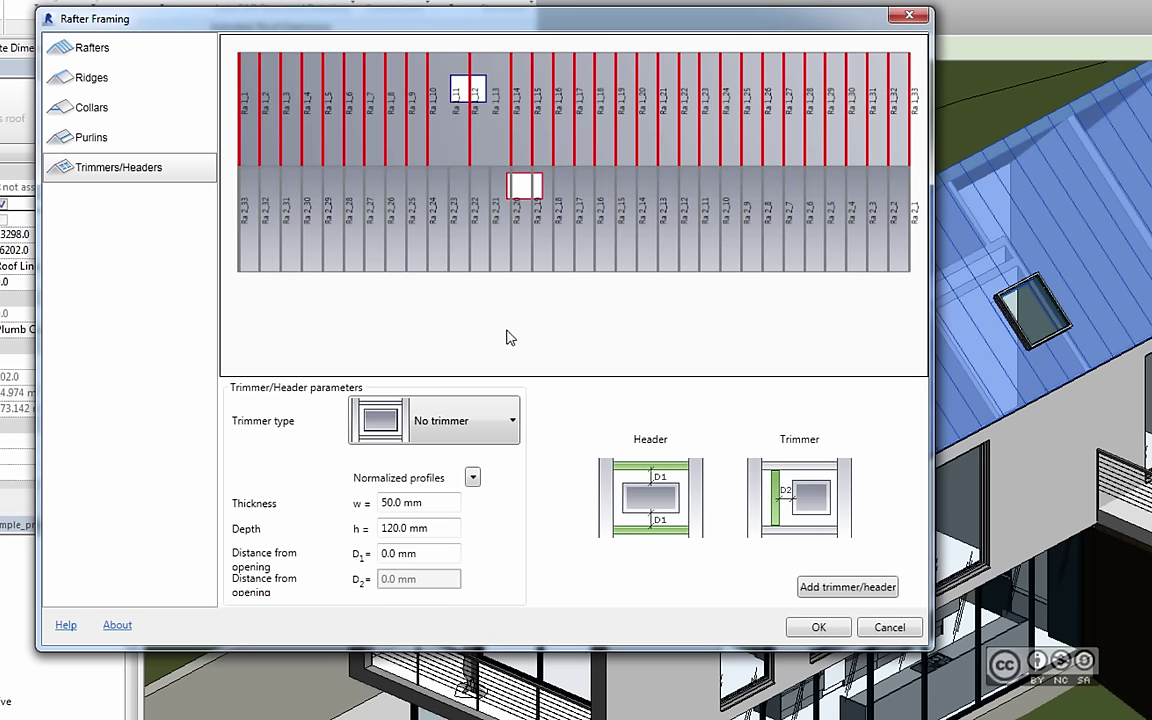
# Step: Set a 50 x 150 mm collar 800 mm below the ridge on the rightmost rafter
pyautogui.click(100, 107)
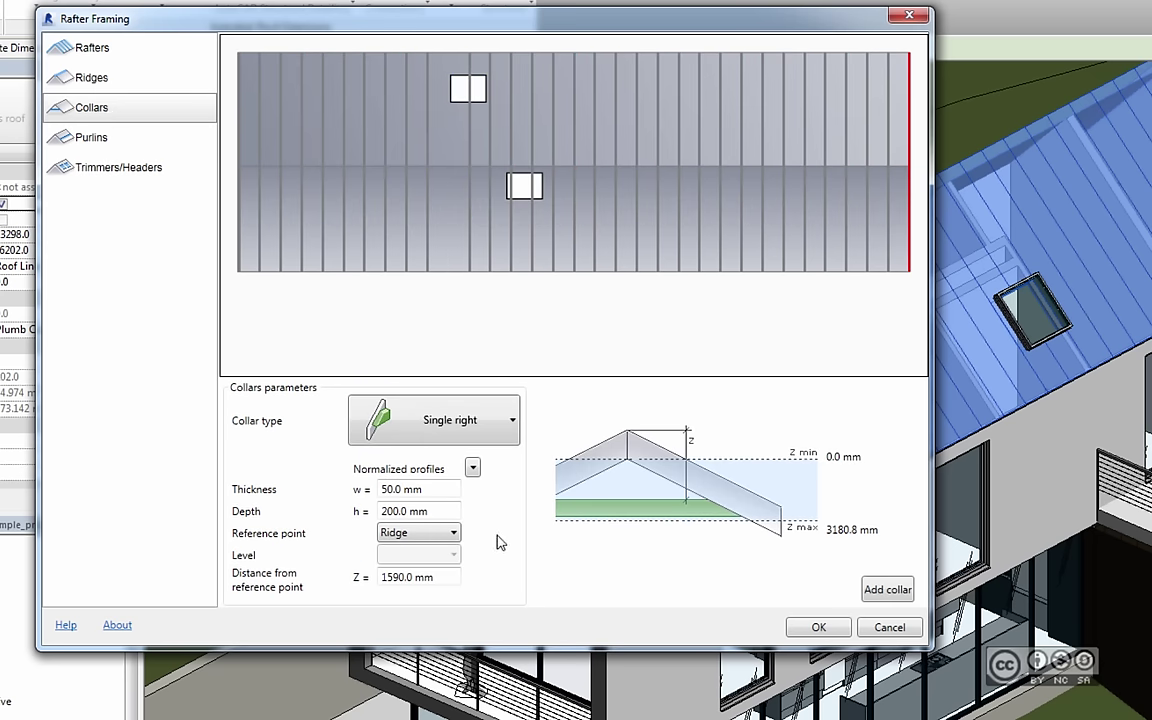
pyautogui.click(472, 468)
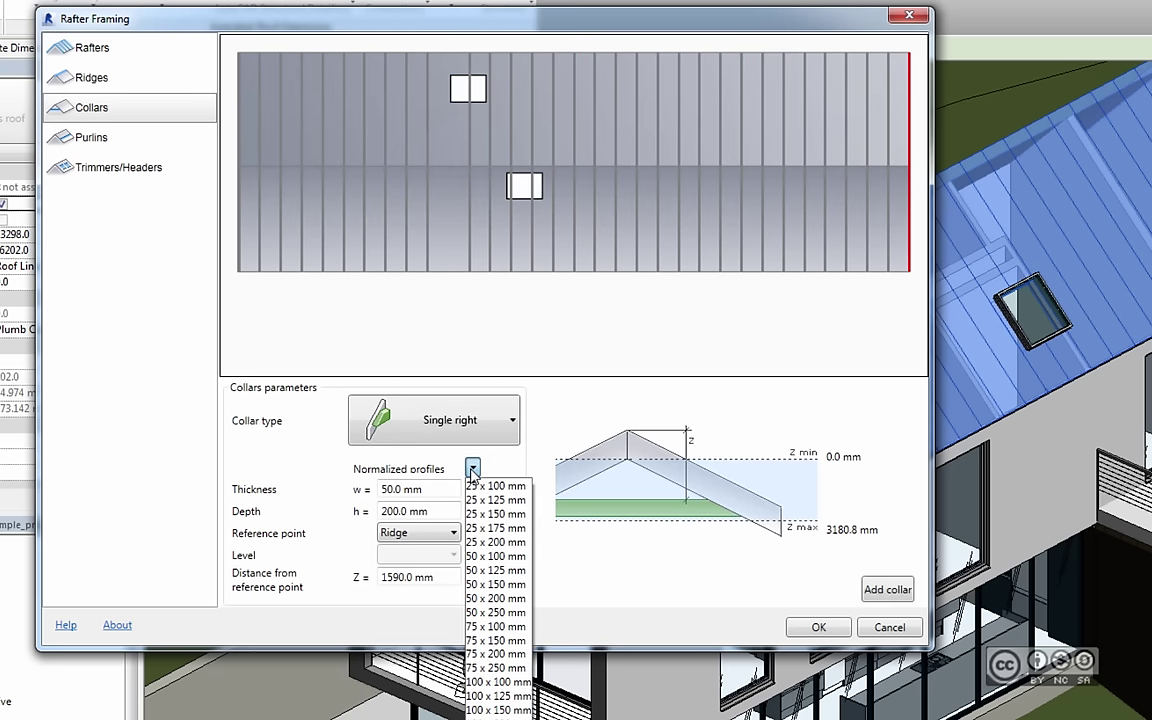
pyautogui.click(485, 584)
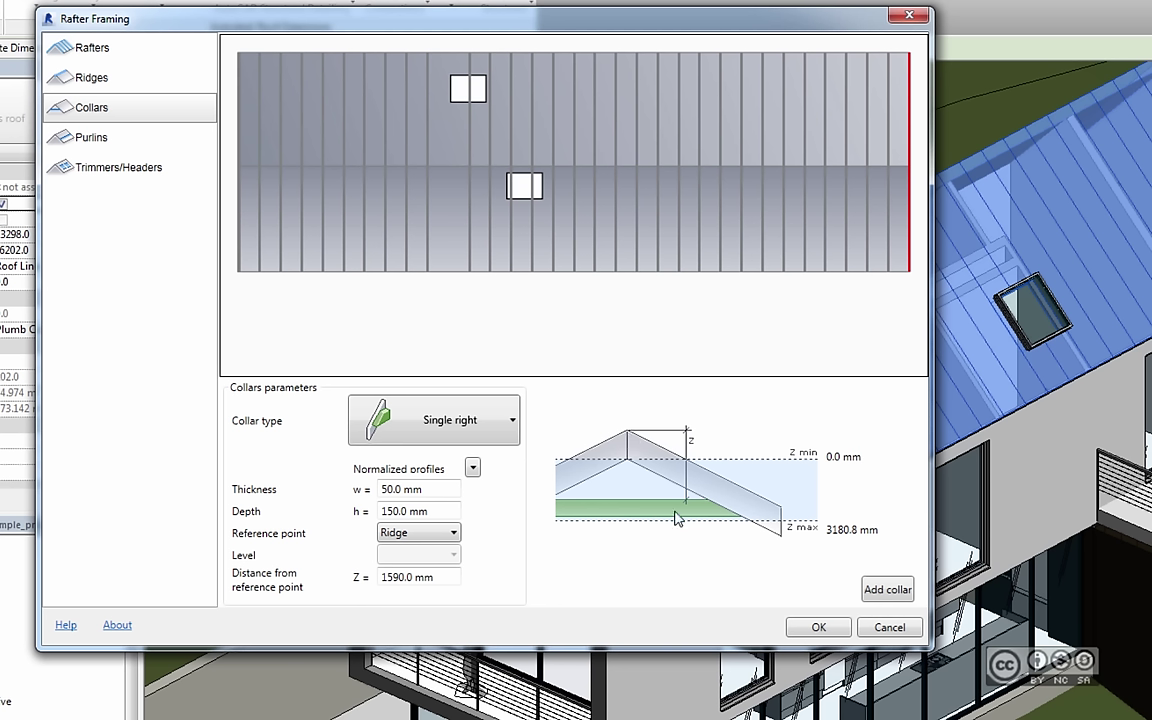
pyautogui.click(418, 577)
pyautogui.write('80')
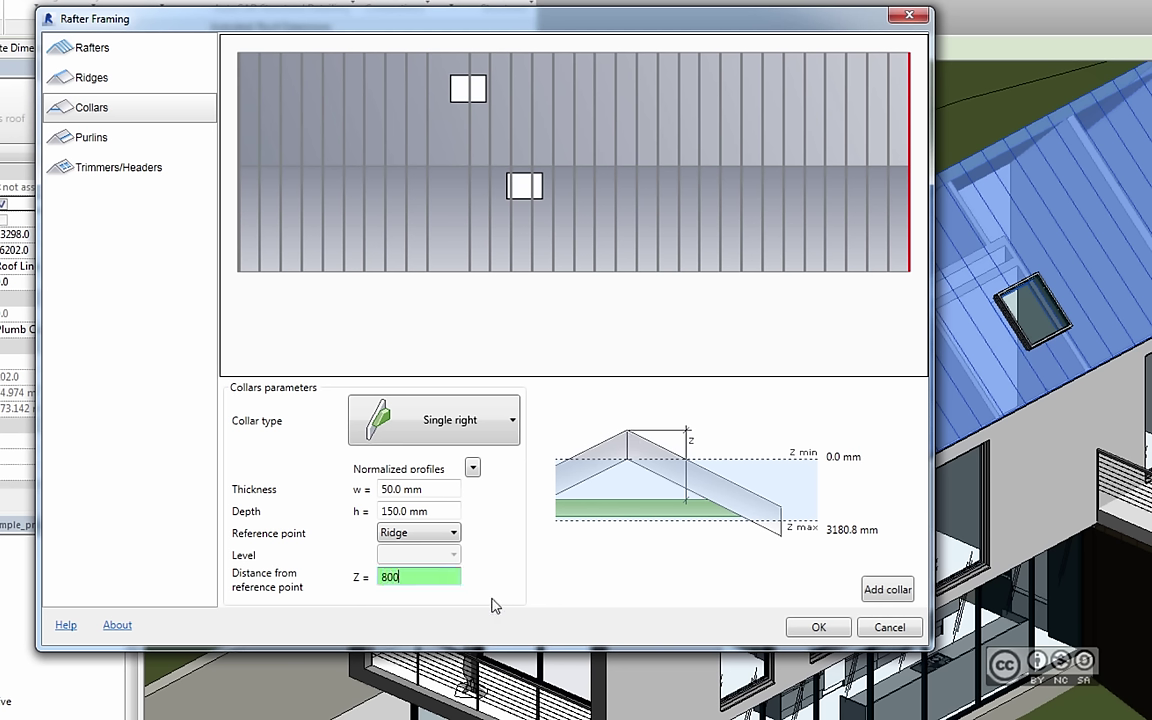
pyautogui.write('0')
pyautogui.press('Tab')
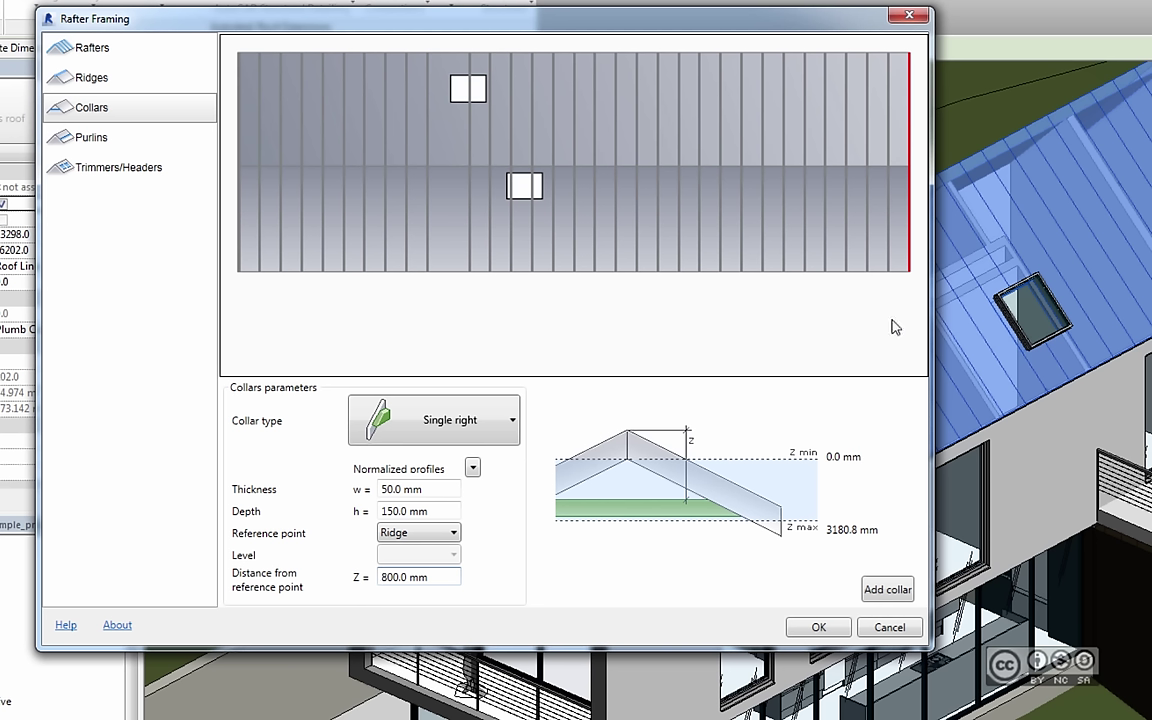
pyautogui.click(884, 598)
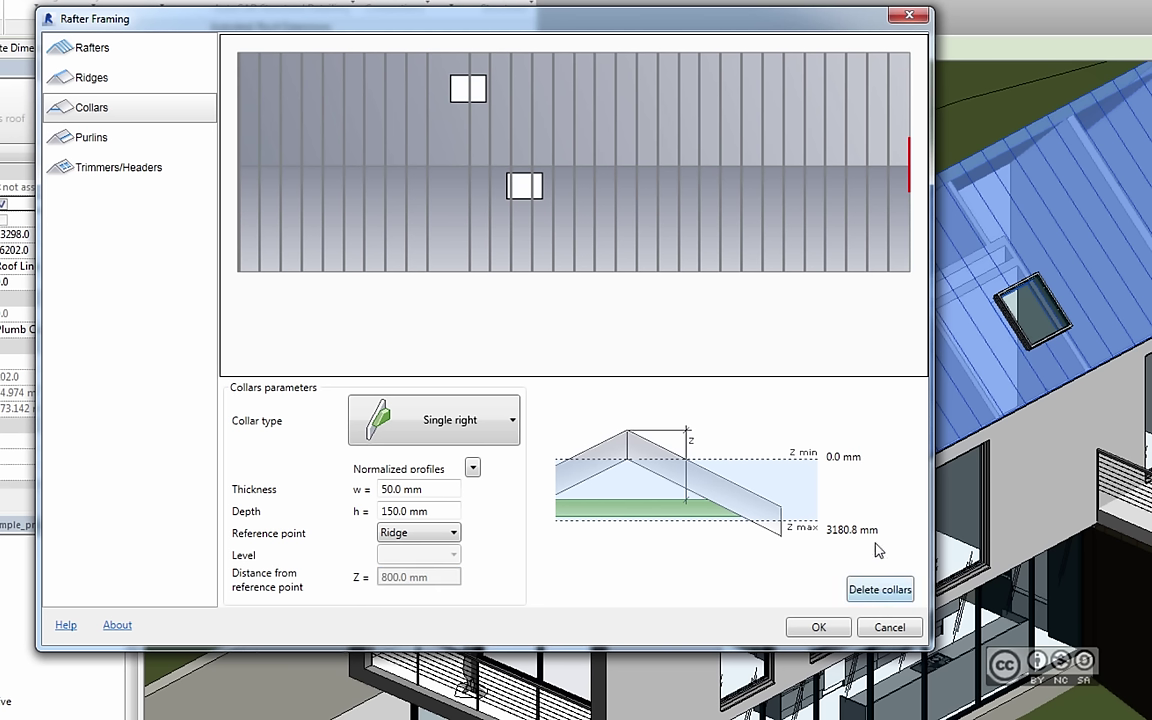
# Step: Add 800 mm collars to the next rafters near the roof's right end
pyautogui.click(890, 152)
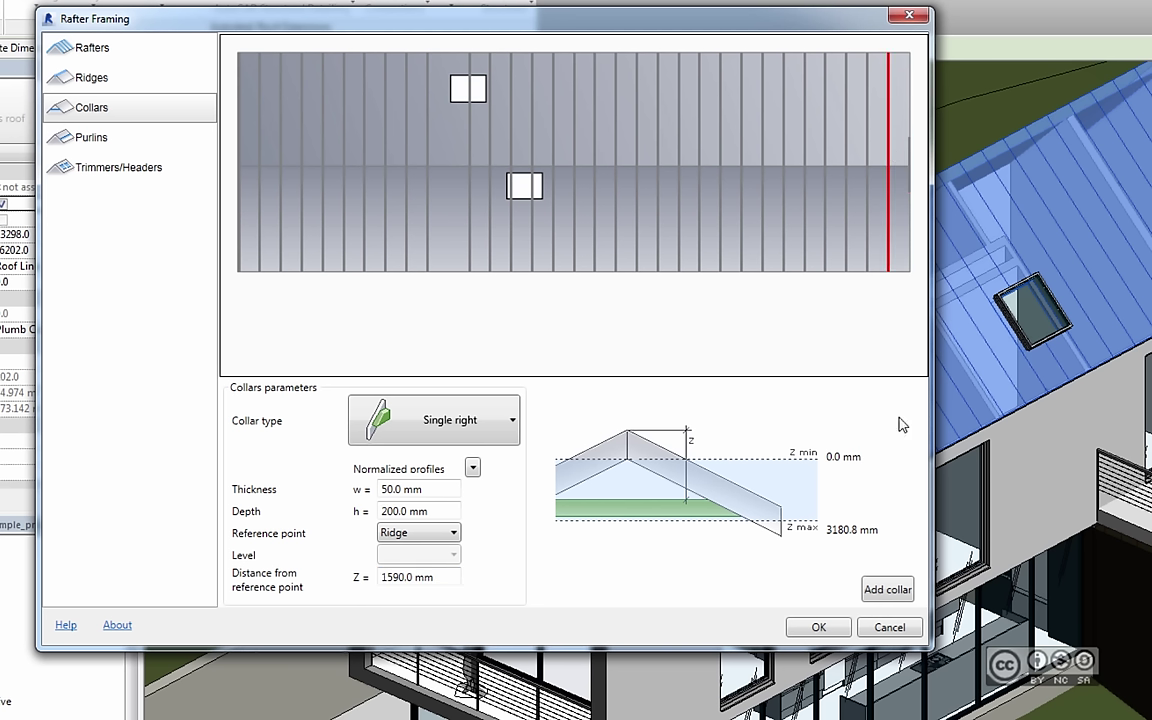
pyautogui.click(886, 587)
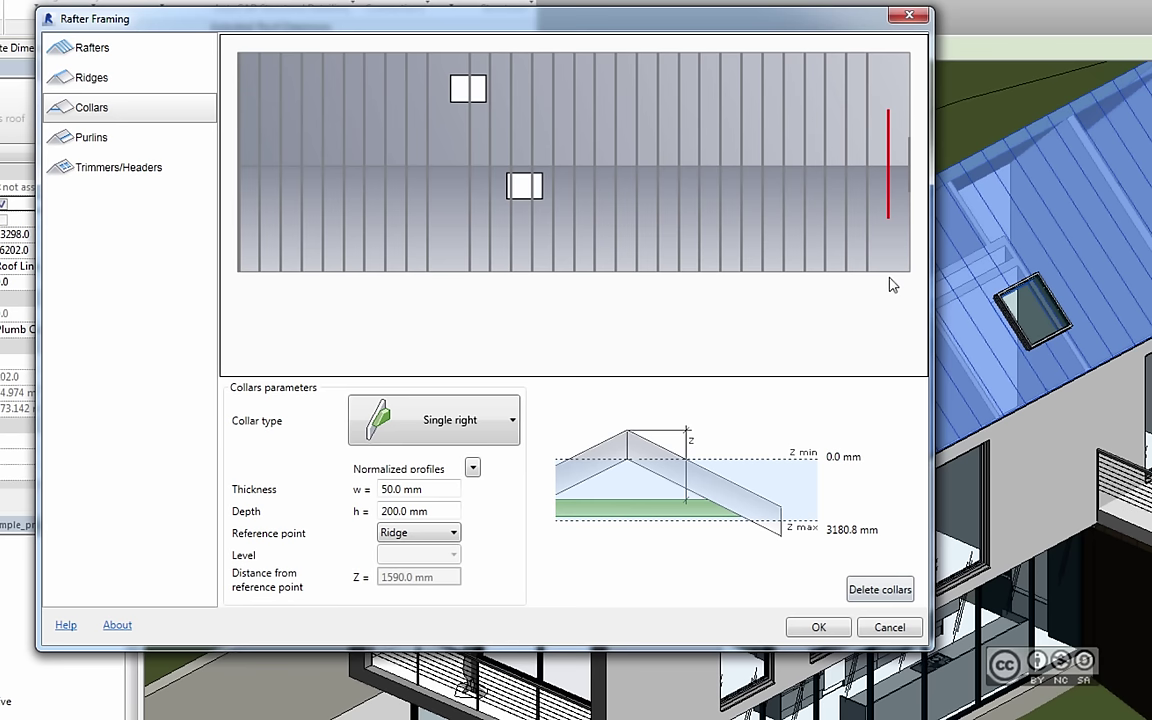
pyautogui.click(867, 212)
pyautogui.write('800')
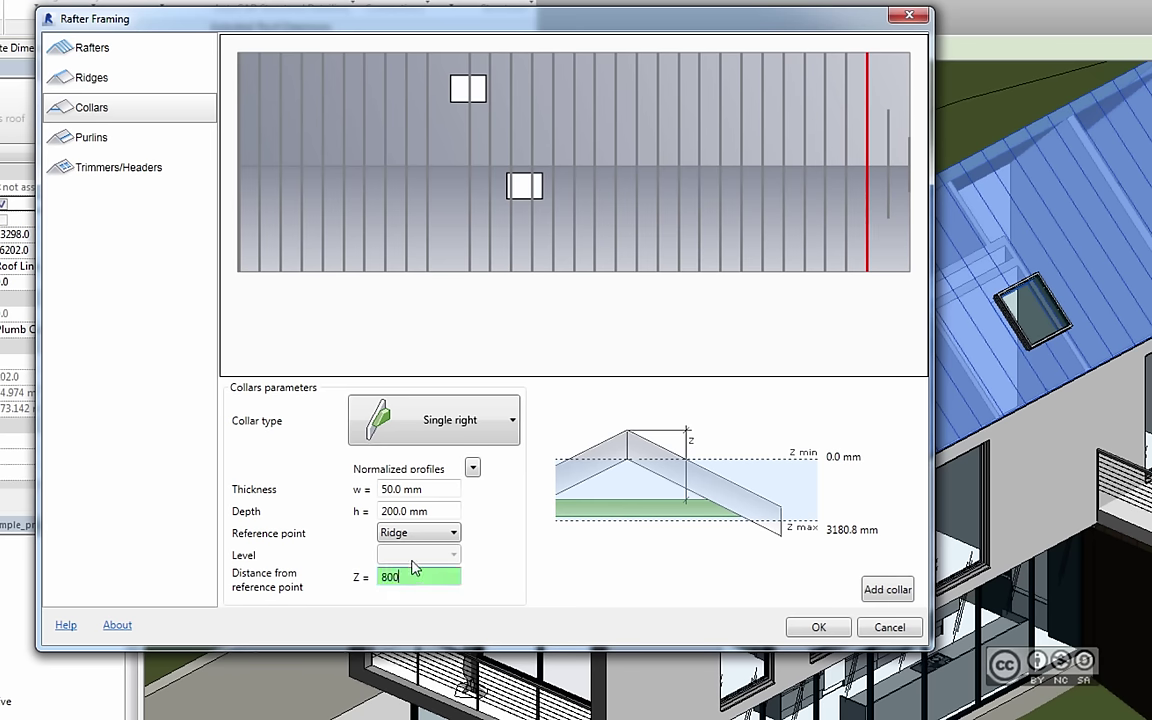
pyautogui.click(437, 511)
pyautogui.click(385, 580)
pyautogui.click(887, 589)
pyautogui.click(895, 250)
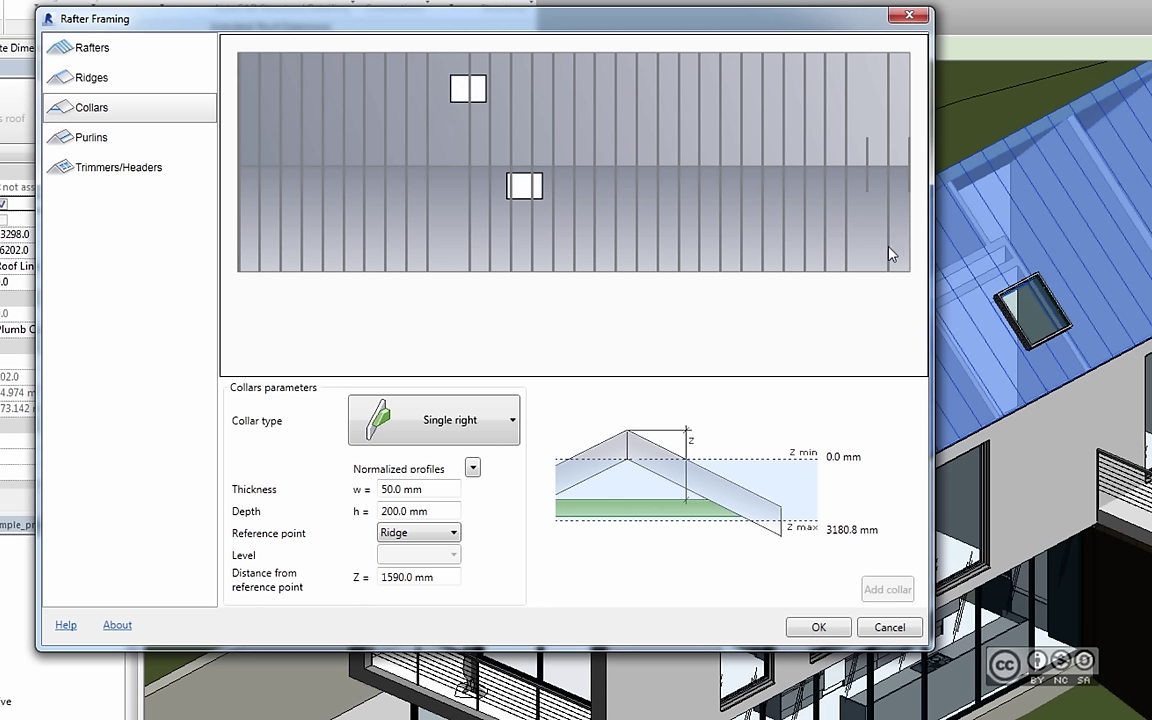
# Step: Add 800 mm collars to two more rafters moving left from the right end
pyautogui.click(888, 250)
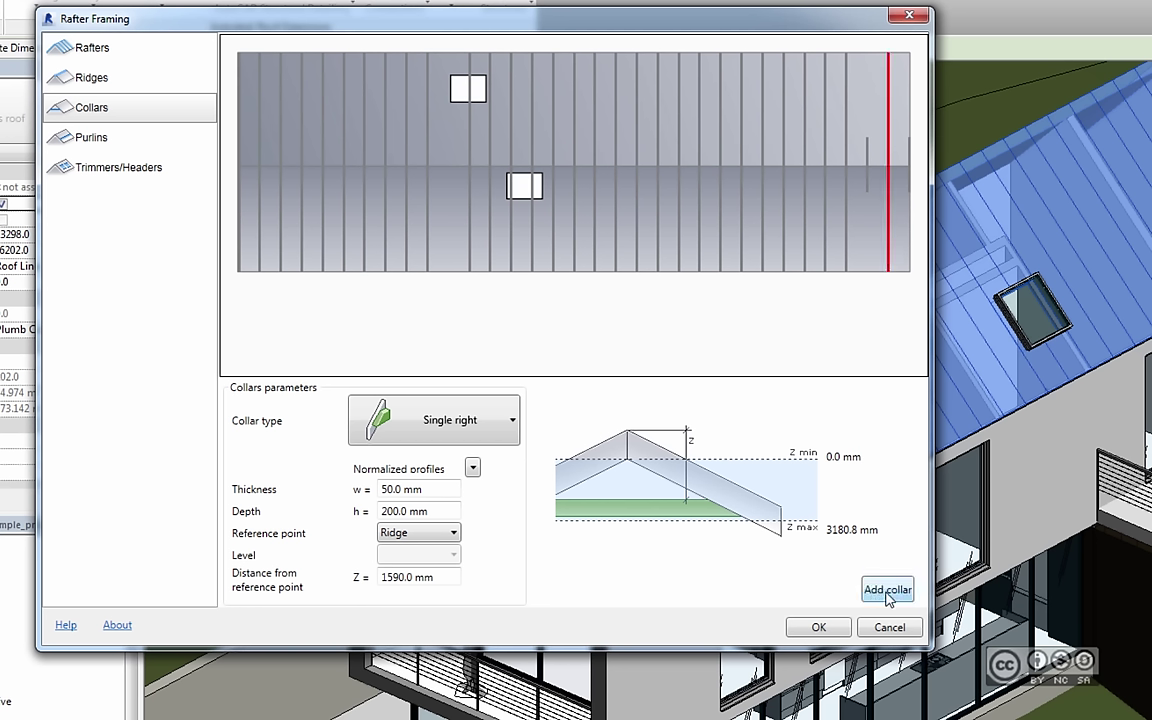
pyautogui.click(400, 578)
pyautogui.write('800')
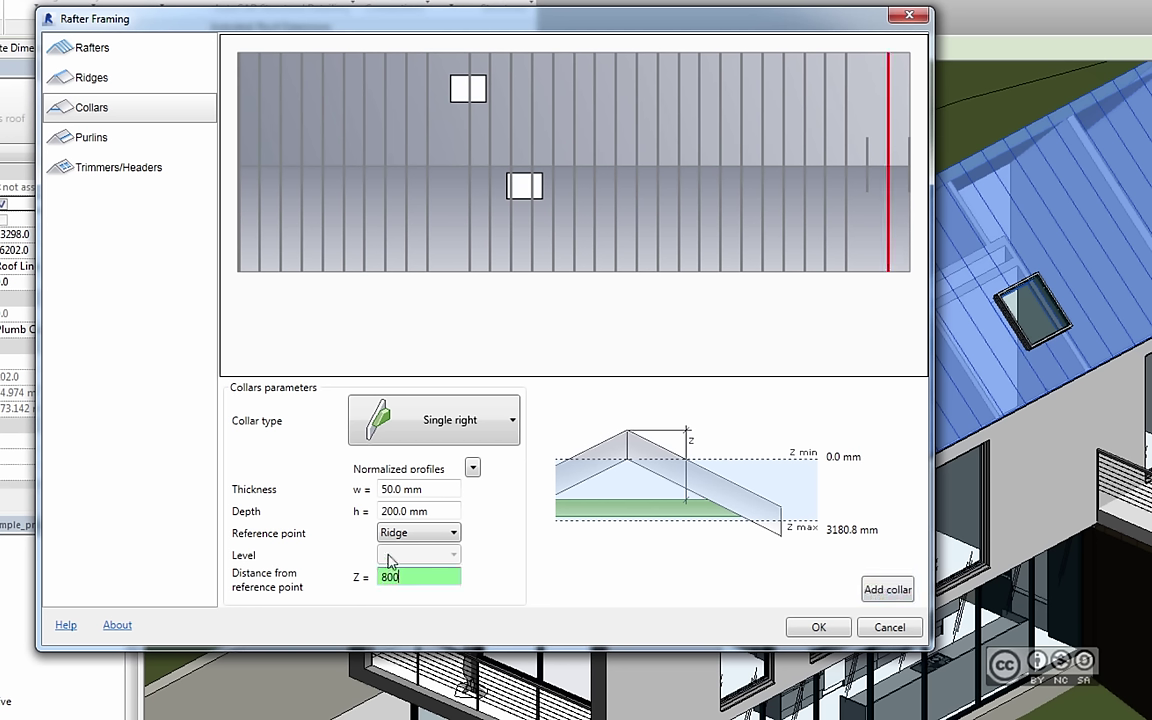
pyautogui.press('Tab')
pyautogui.click(887, 589)
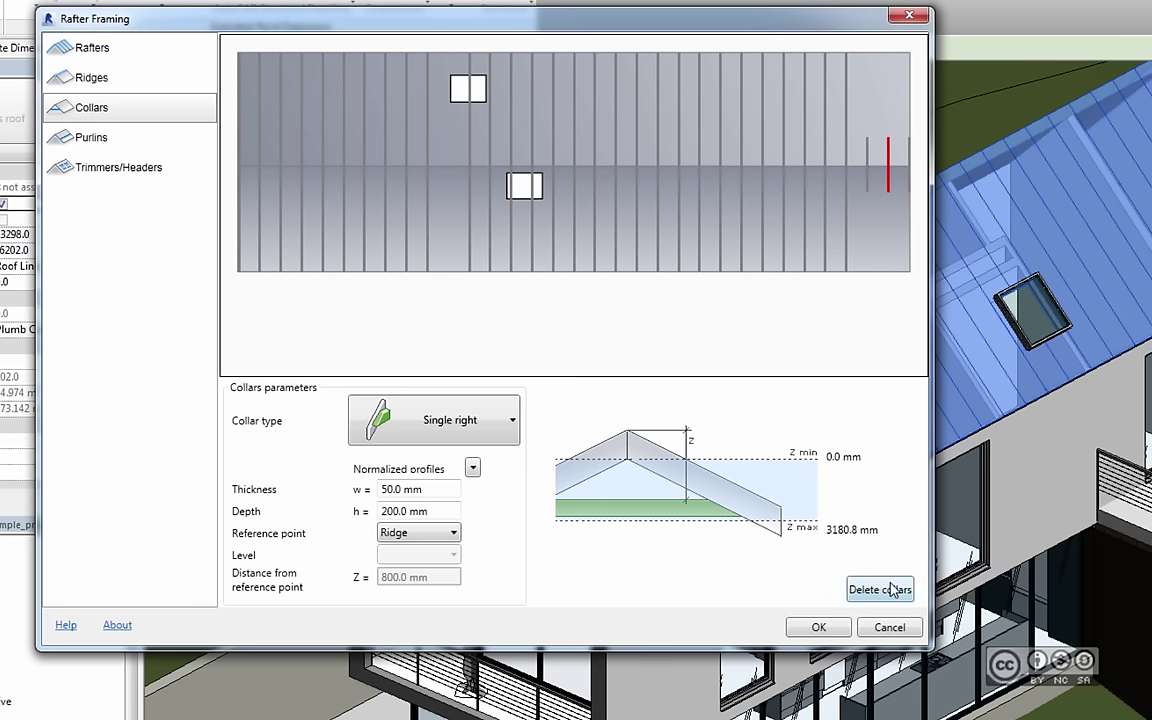
pyautogui.click(848, 226)
pyautogui.click(405, 577)
pyautogui.write('800')
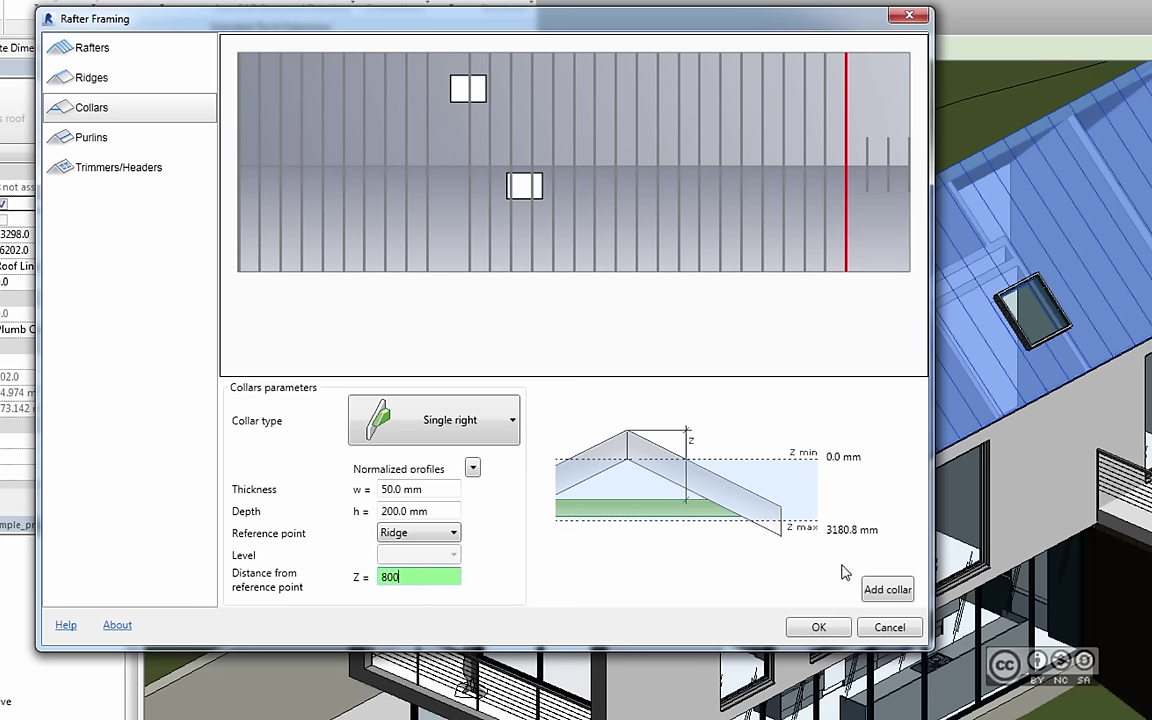
pyautogui.click(887, 589)
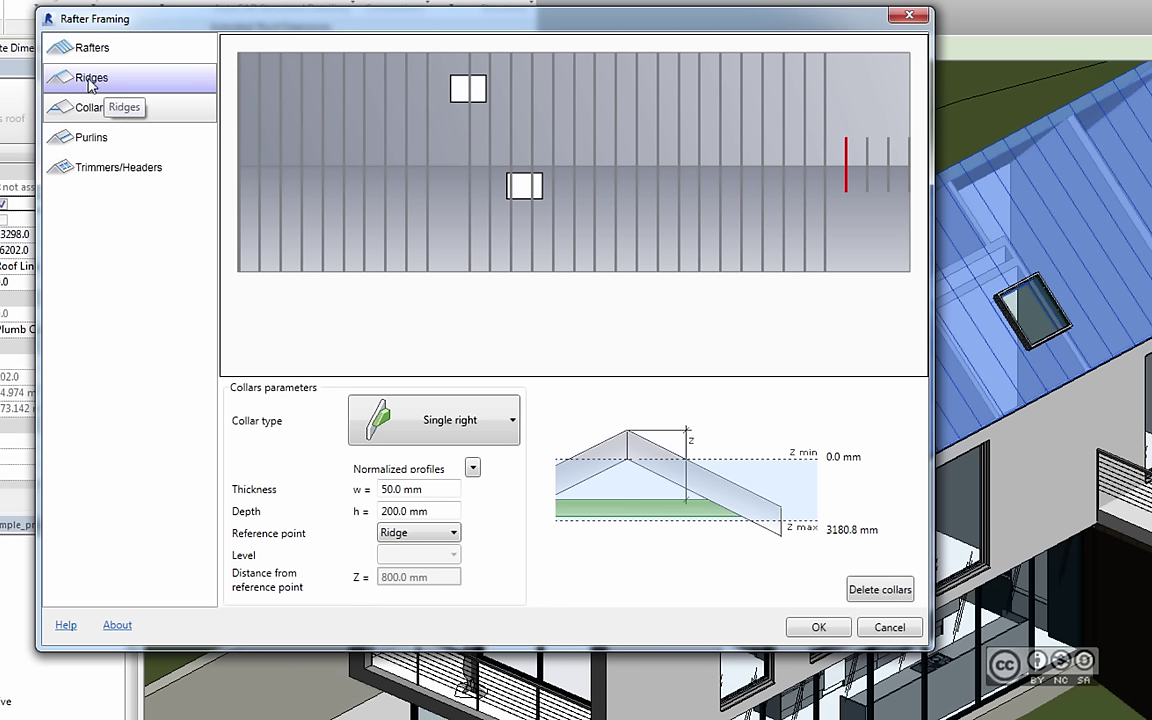
# Step: Review the Ridges and Purlins settings, then accept to generate the rafter framing
pyautogui.click(91, 80)
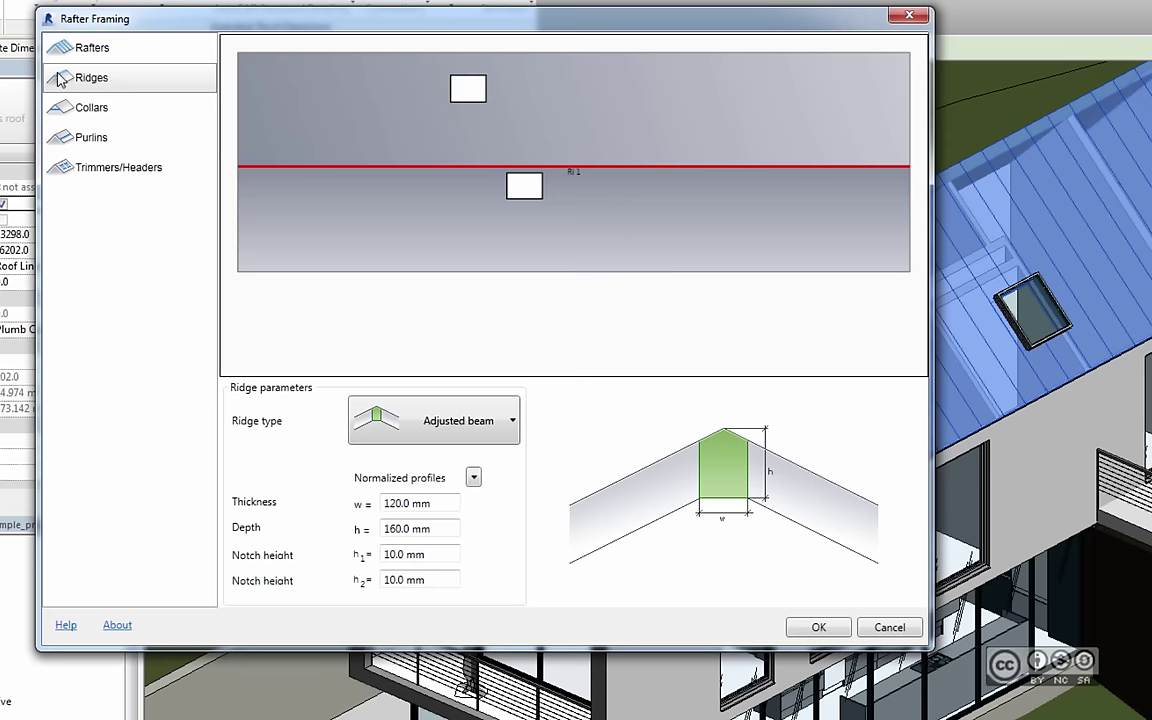
pyautogui.click(106, 146)
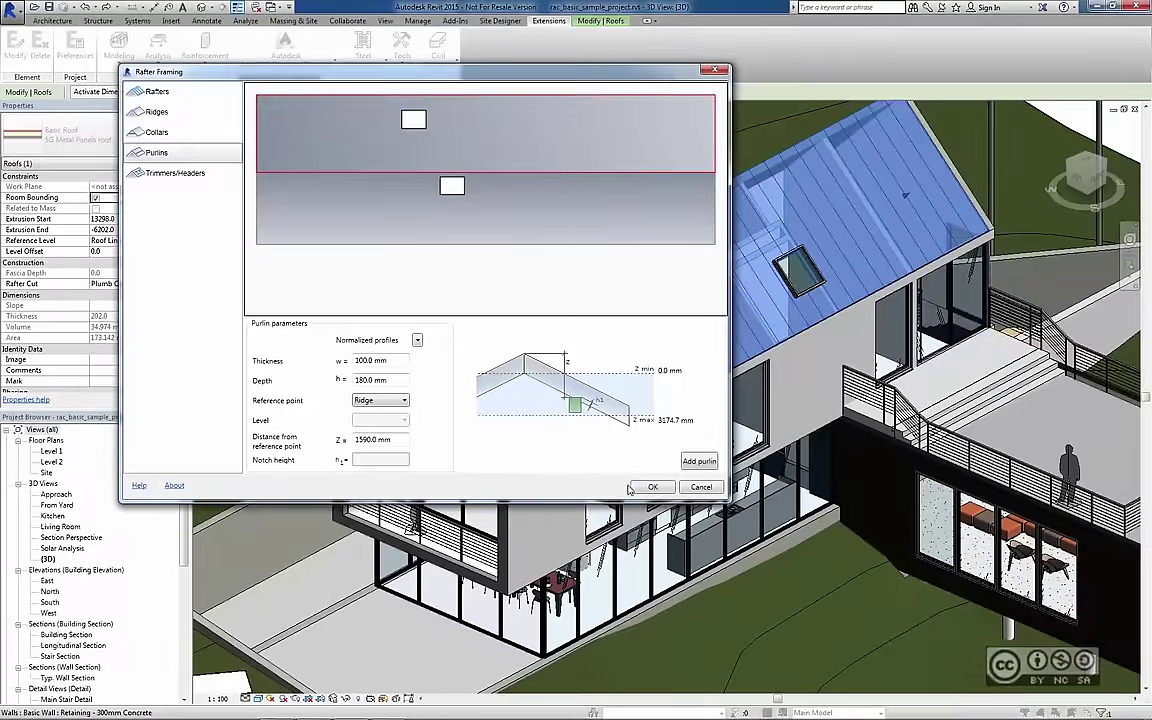
pyautogui.click(650, 488)
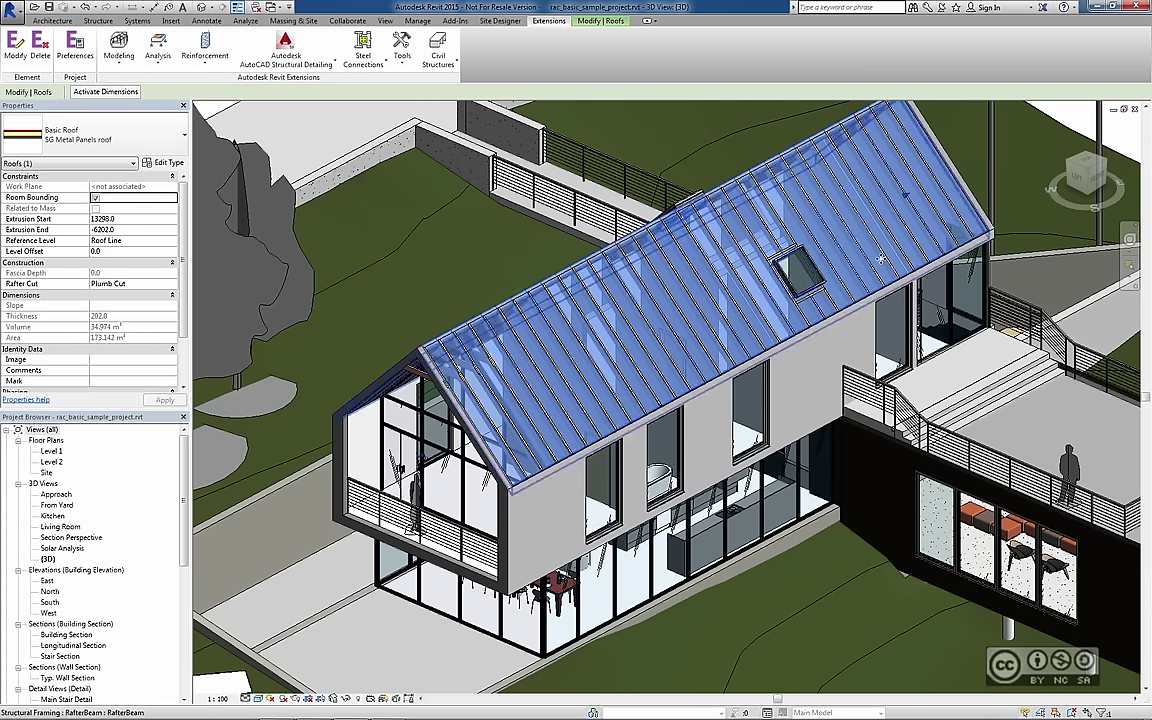
pyautogui.scroll(5, 815, 308)
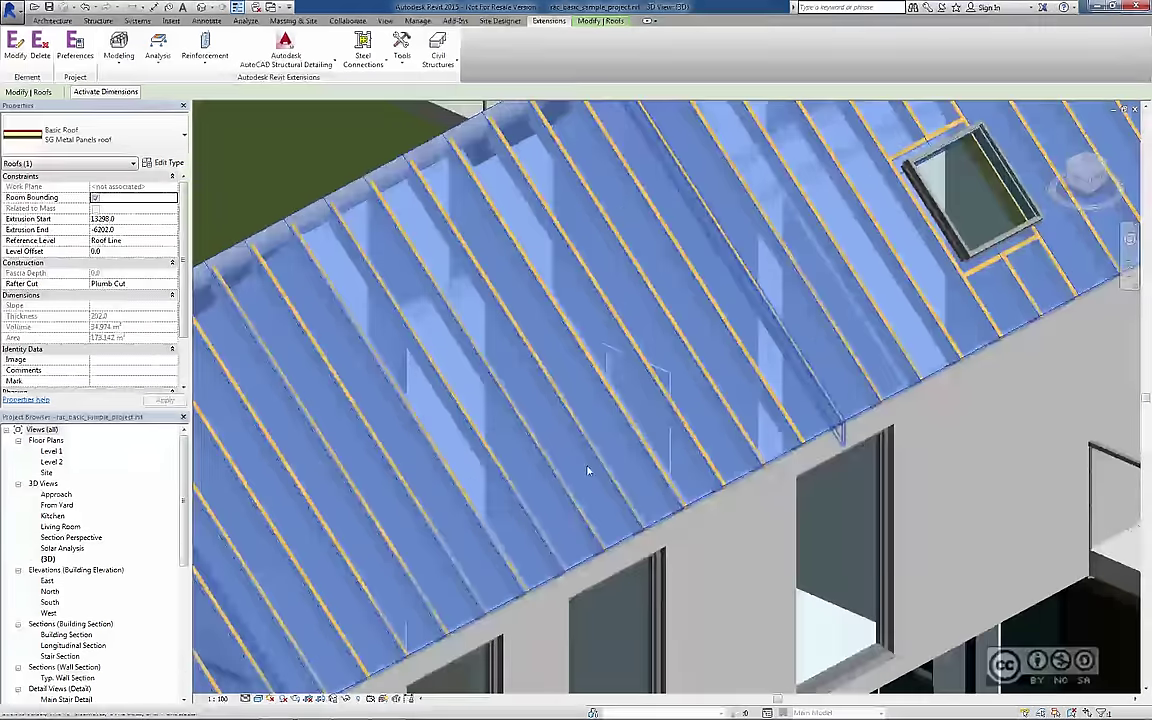
pyautogui.moveTo(617, 330)
pyautogui.keyDown('shift'); pyautogui.mouseDown(button='middle')
pyautogui.moveTo(782, 380)
pyautogui.moveTo(460, 355)
pyautogui.mouseUp(button='middle'); pyautogui.keyUp('shift')
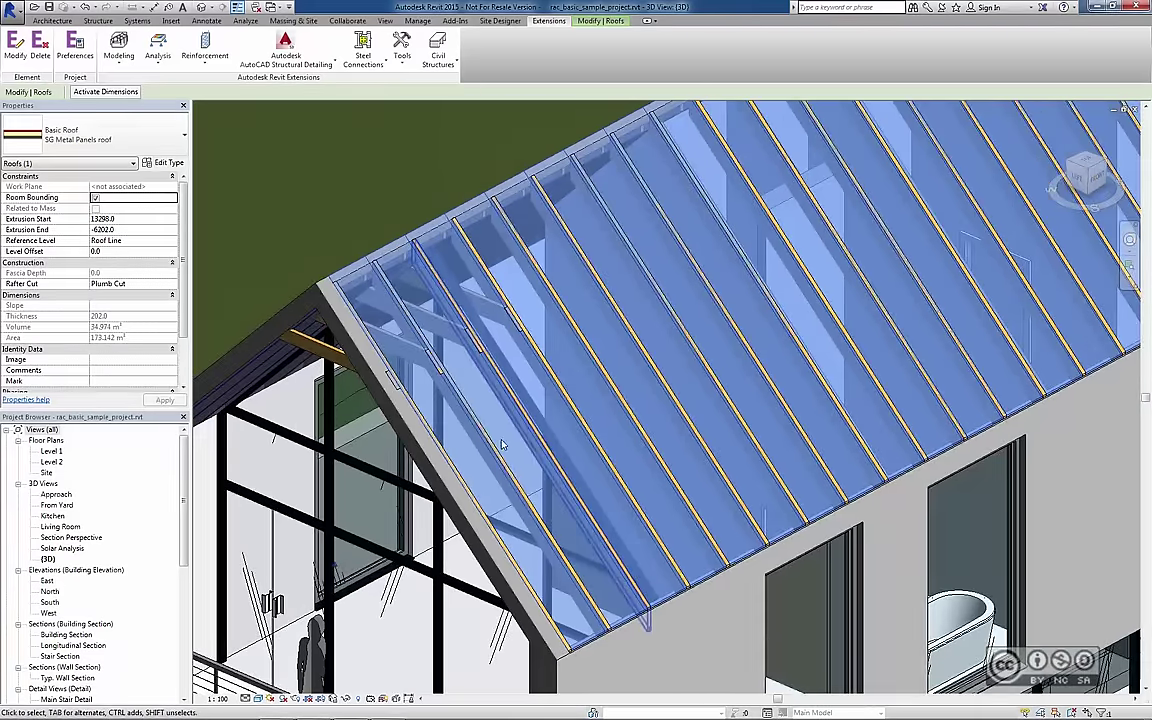
pyautogui.keyDown('shift'); pyautogui.moveTo(768, 400); pyautogui.dragTo(833, 496, button='middle'); pyautogui.keyUp('shift')
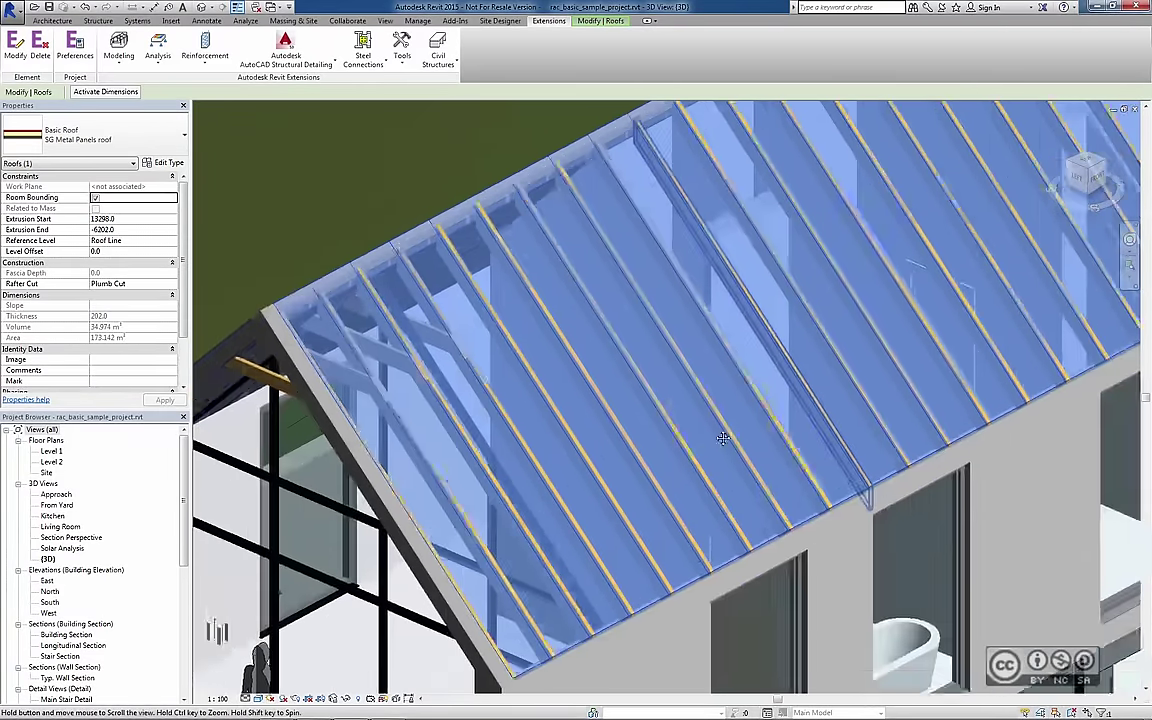